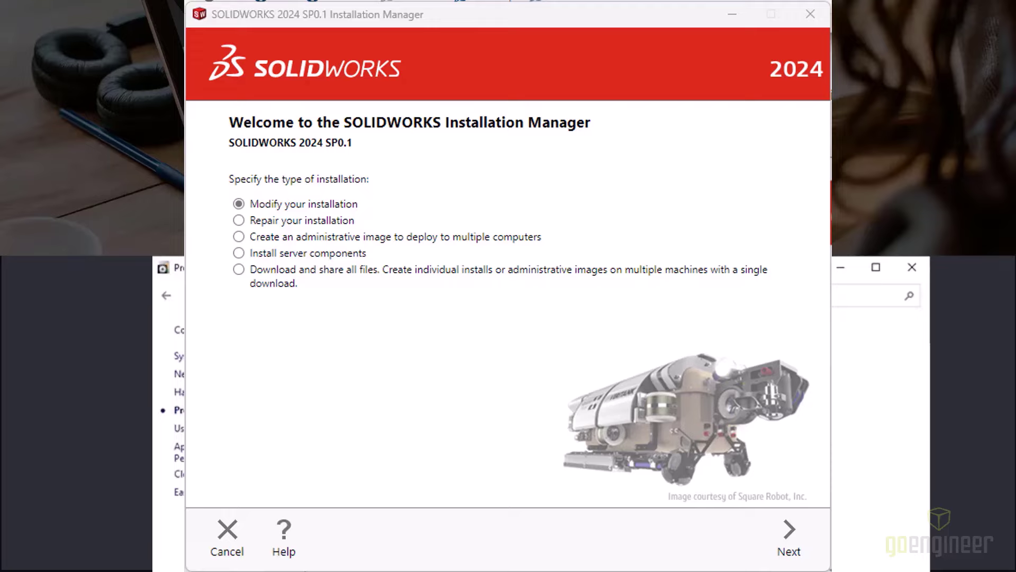
pyautogui.press('Return')
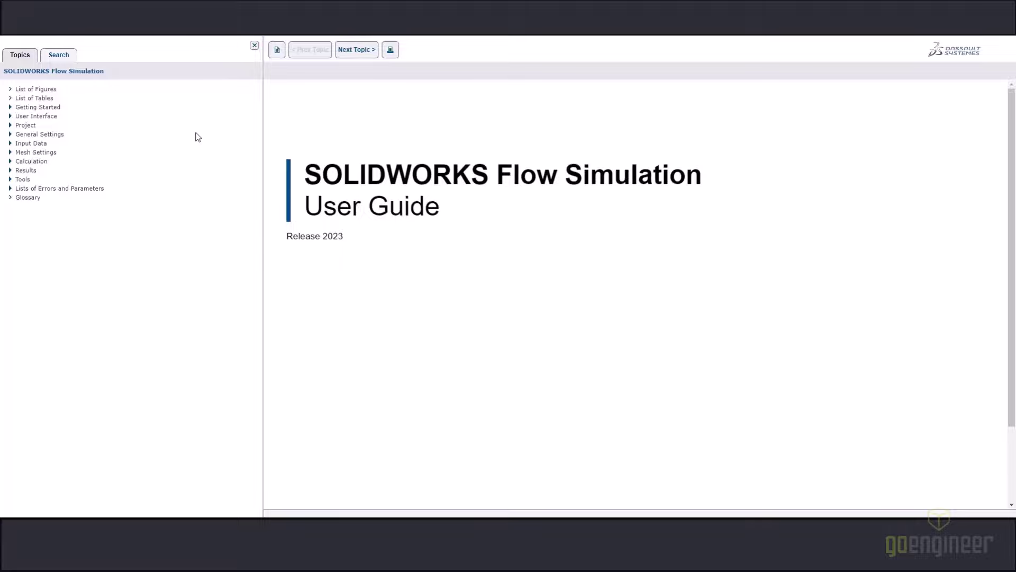
# Browse the Flow Simulation User Guide topics on the user interface, projects tree, project summary and mesh settings.
pyautogui.click(11, 116)
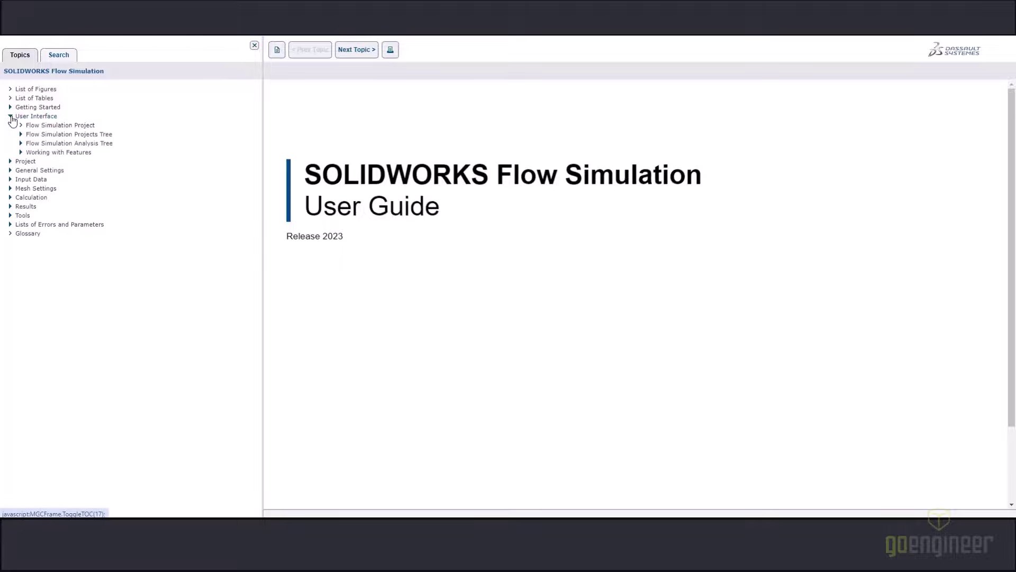
pyautogui.click(51, 127)
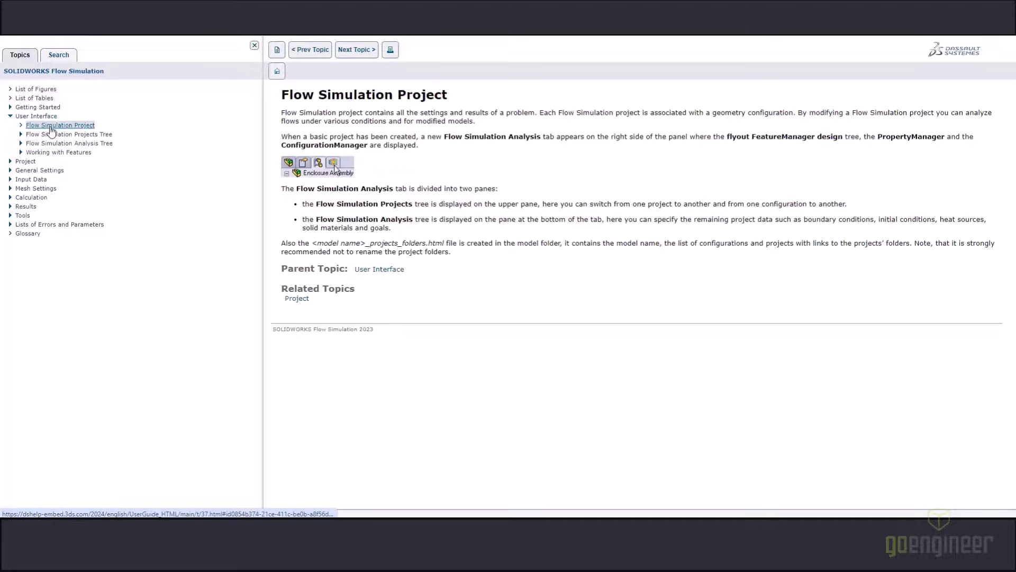
pyautogui.click(52, 135)
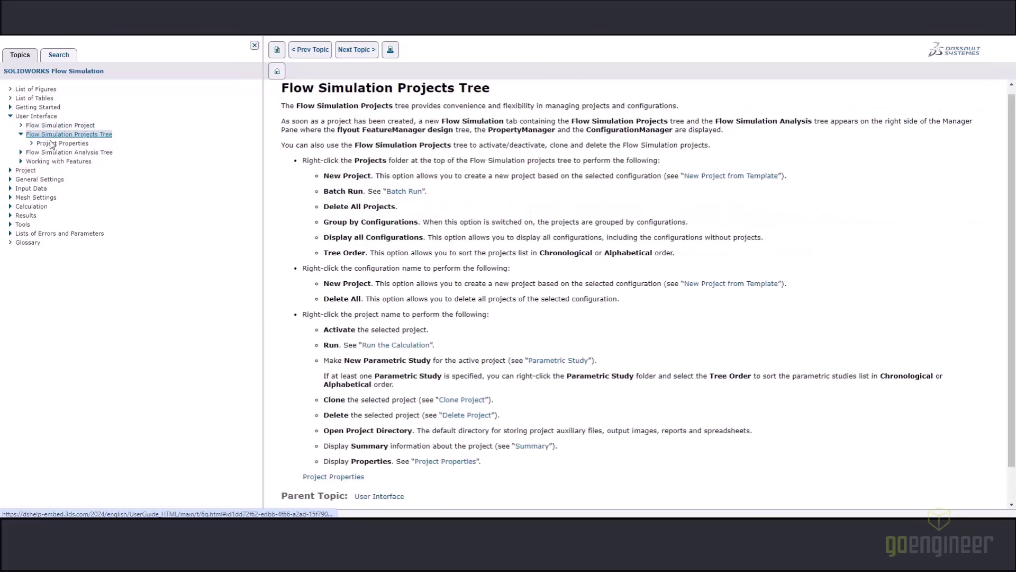
pyautogui.click(11, 170)
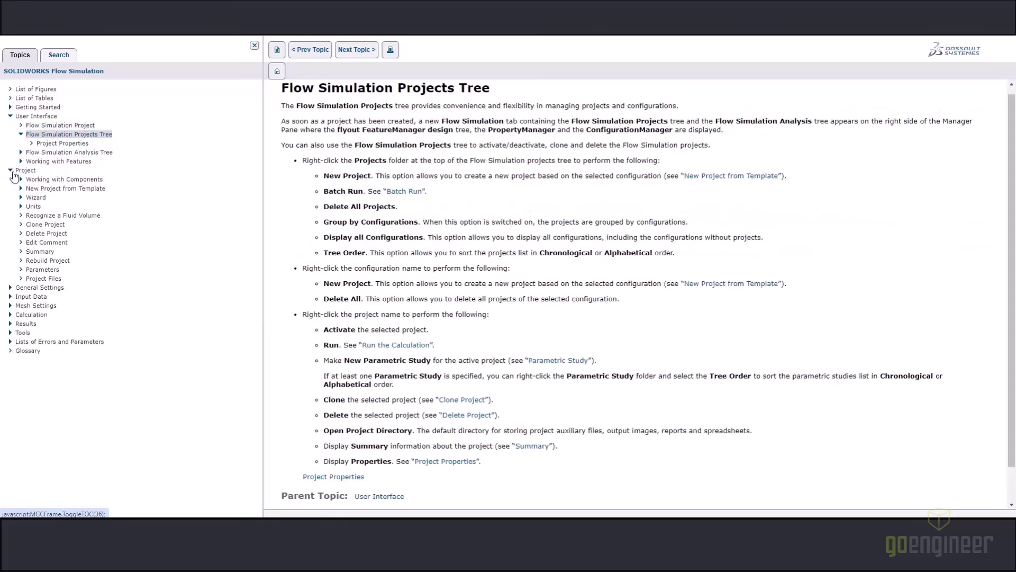
pyautogui.click(55, 216)
pyautogui.click(45, 253)
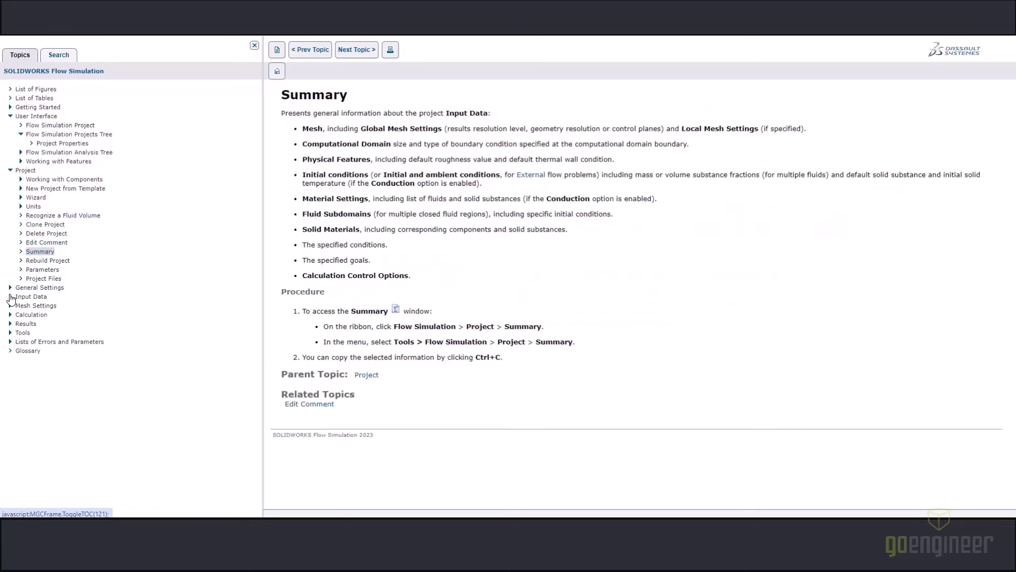
pyautogui.click(10, 306)
pyautogui.click(42, 324)
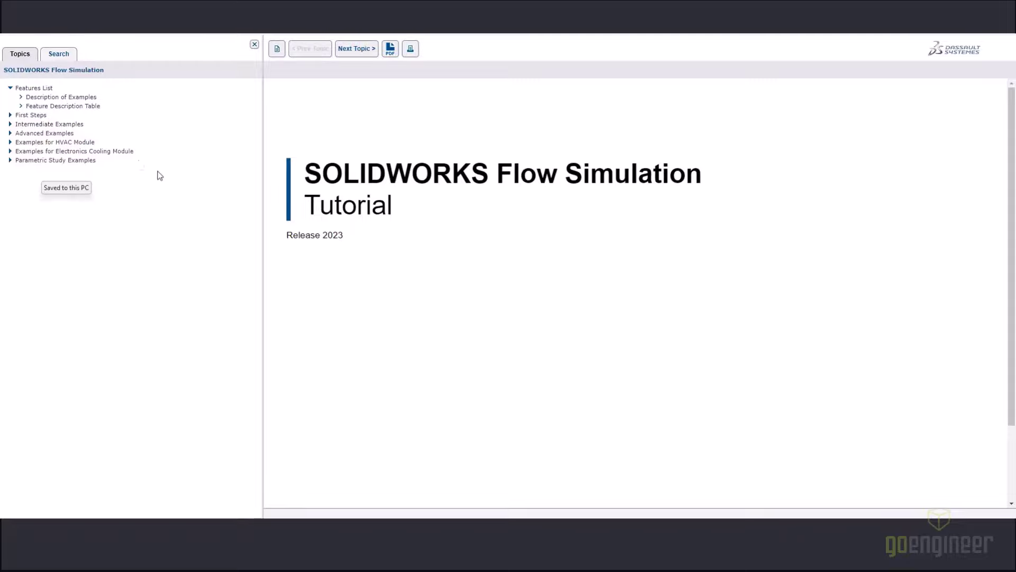
# Look through the Flow Simulation Tutorial's first steps, intermediate and advanced examples, including the Cylinder Drag Coefficient topic.
pyautogui.click(12, 117)
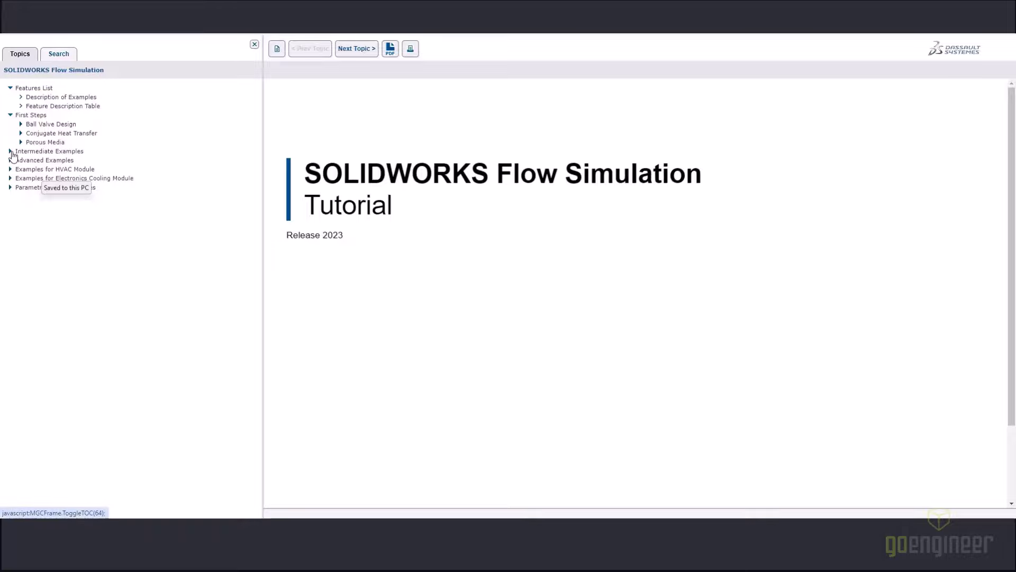
pyautogui.click(10, 152)
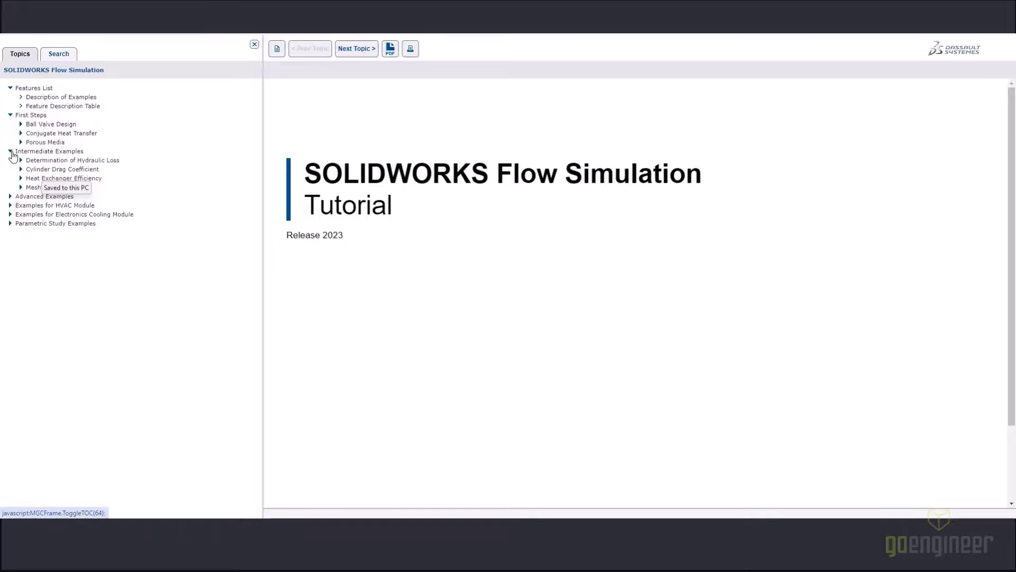
pyautogui.click(74, 169)
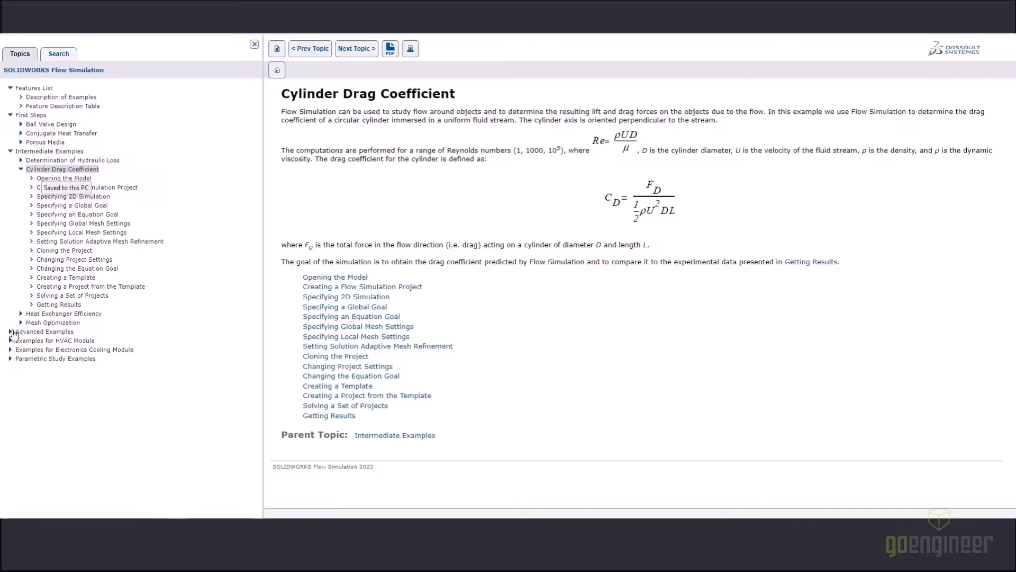
pyautogui.click(10, 331)
pyautogui.click(87, 359)
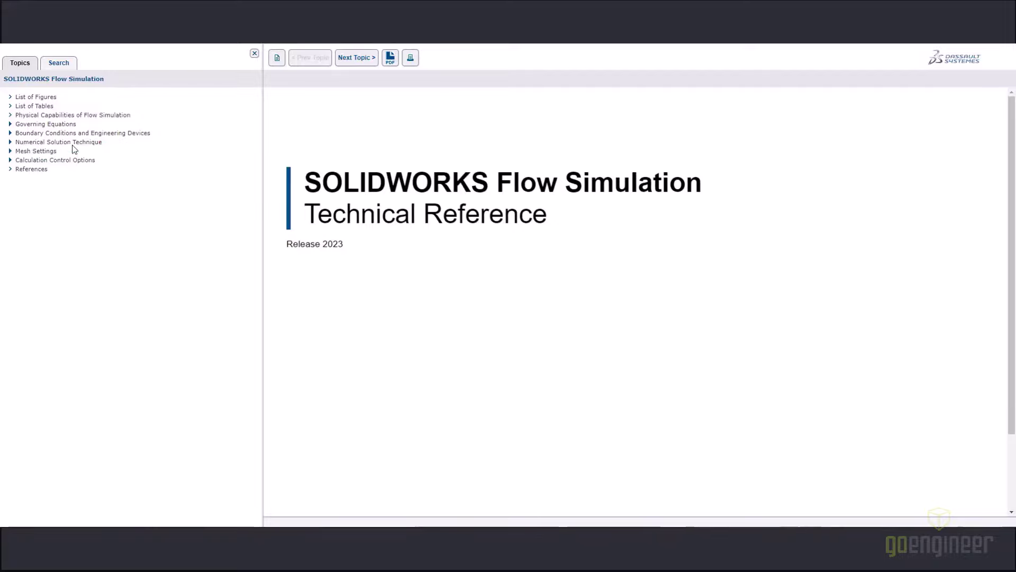
# Read the Technical Reference topics on the Navier-Stokes equations, laminar/turbulent boundary layer model and mass transfer in fluid mixtures.
pyautogui.click(11, 126)
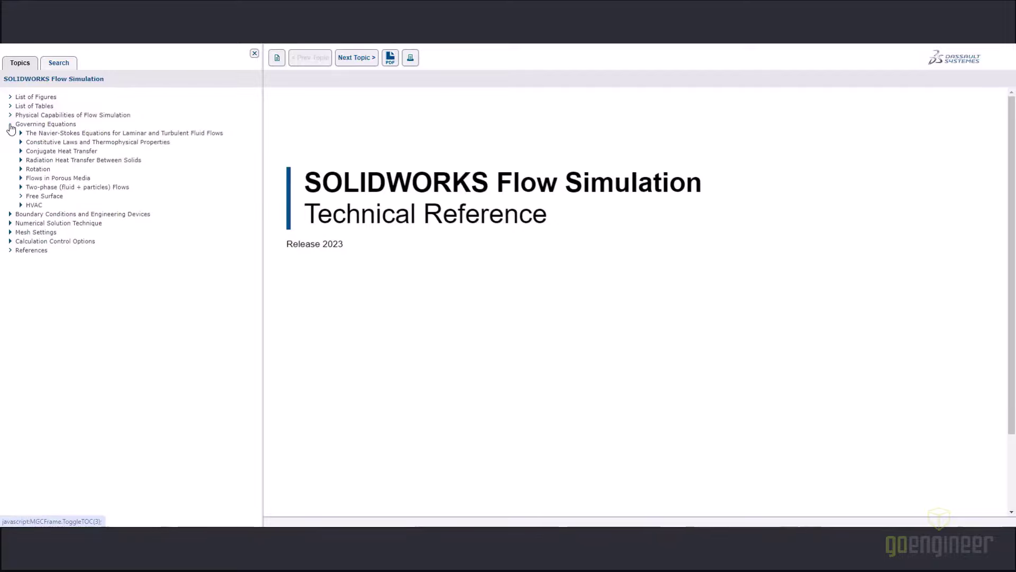
pyautogui.click(45, 134)
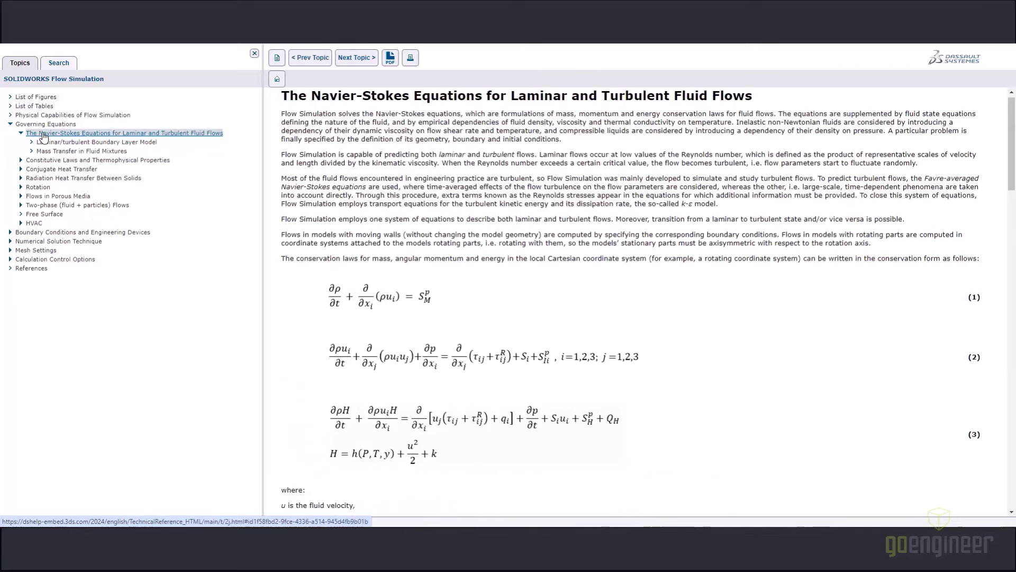
pyautogui.click(44, 142)
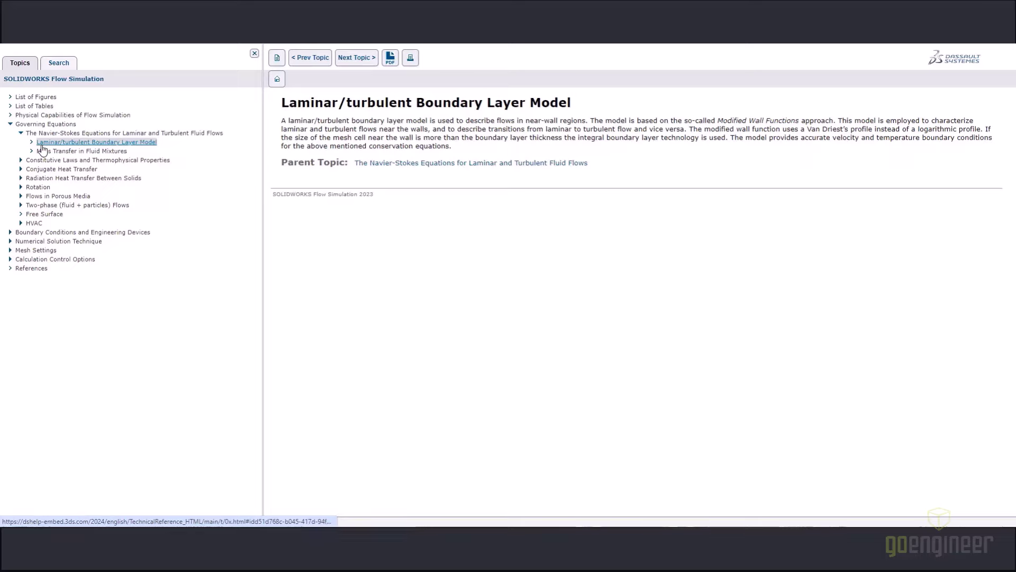
pyautogui.click(42, 151)
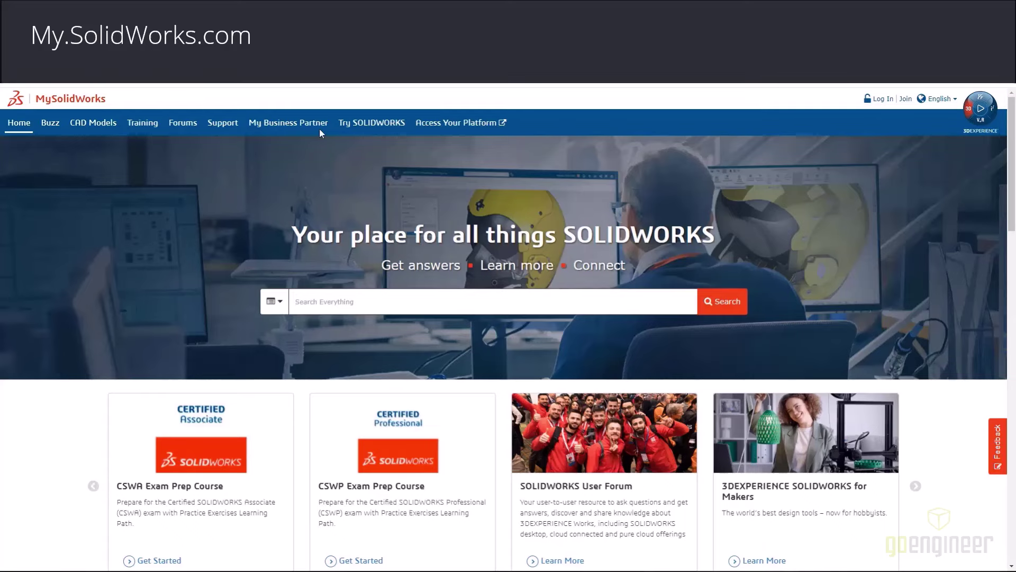
# Search the MySolidWorks training catalog for "flow simulation" and open the Flow Simulation learning path.
pyautogui.click(157, 127)
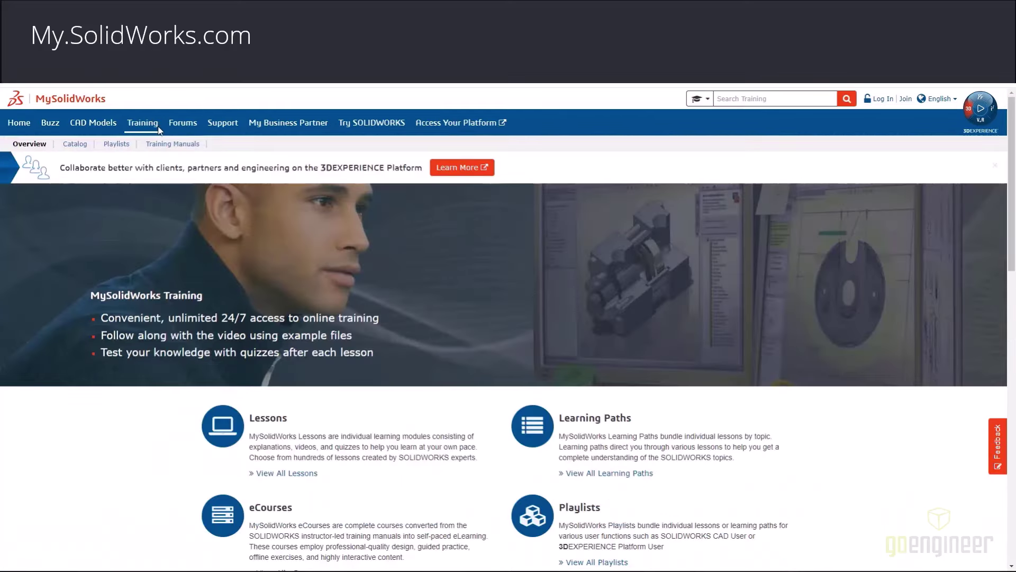
pyautogui.click(775, 97)
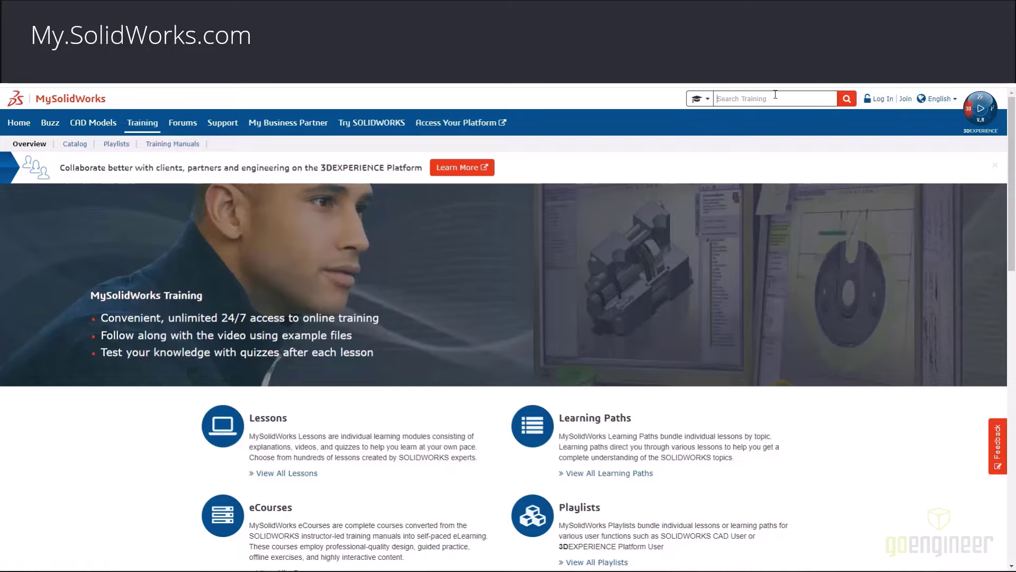
pyautogui.write('flow simul')
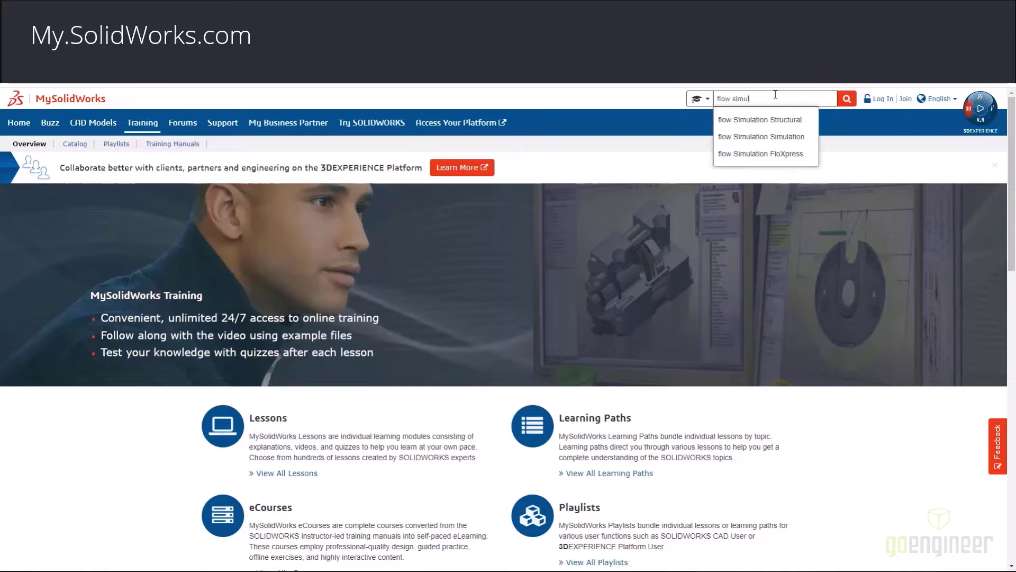
pyautogui.write('ation')
pyautogui.press('Return')
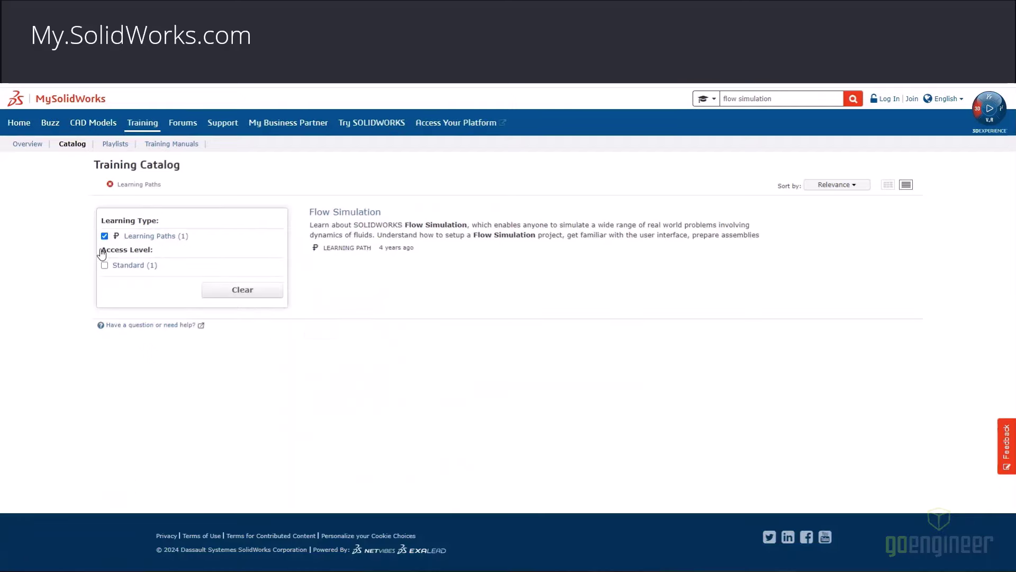
pyautogui.click(376, 216)
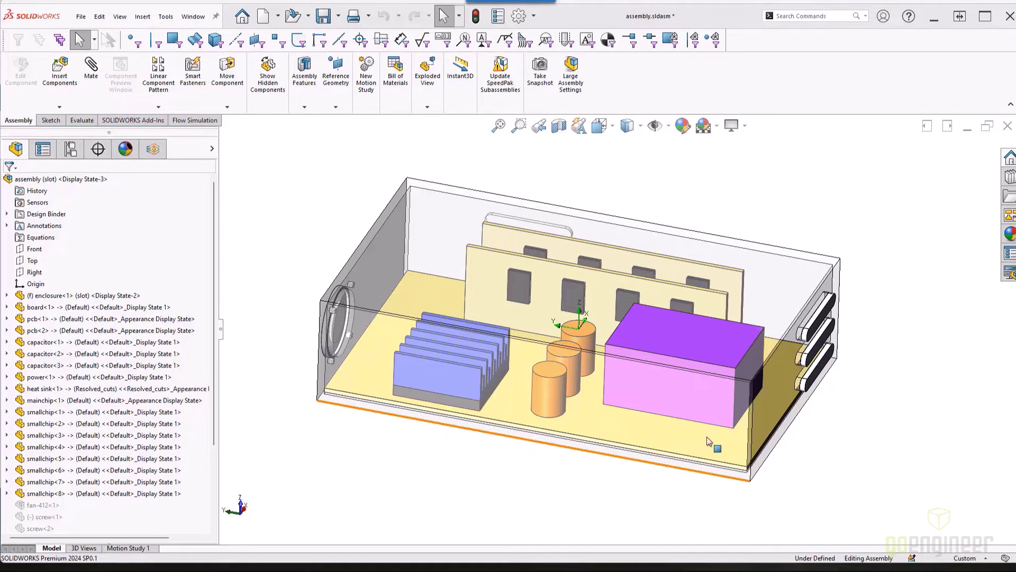
# In the SOLIDWORKS enclosure assembly, examine the vent slot lids up close and identify the in lid, out lid and hole lid components.
pyautogui.scroll(-6, 859, 343)
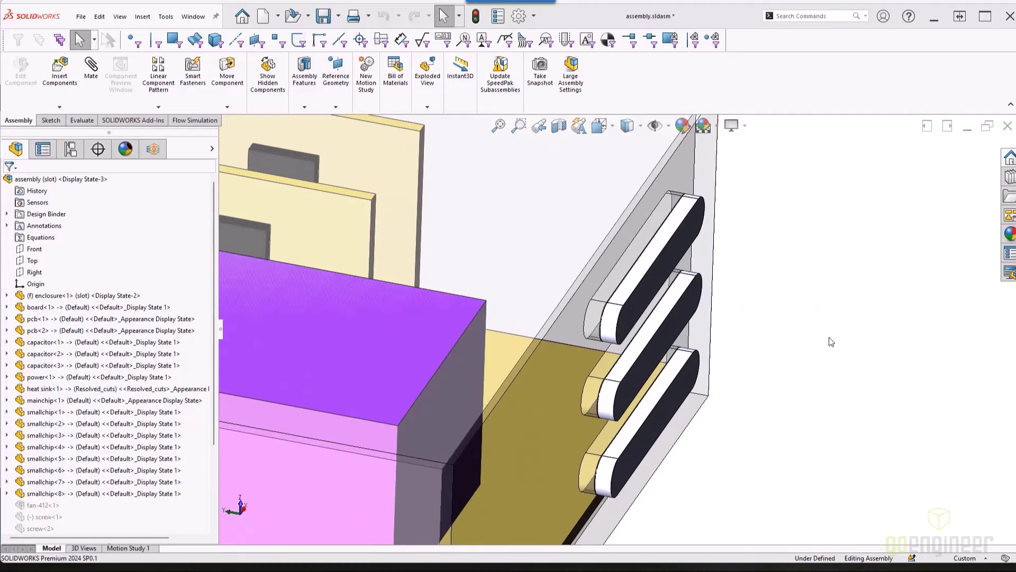
pyautogui.moveTo(824, 294)
pyautogui.mouseDown(button='middle')
pyautogui.moveTo(821, 265)
pyautogui.moveTo(795, 269)
pyautogui.moveTo(806, 288)
pyautogui.mouseUp(button='middle')
pyautogui.press('Escape')
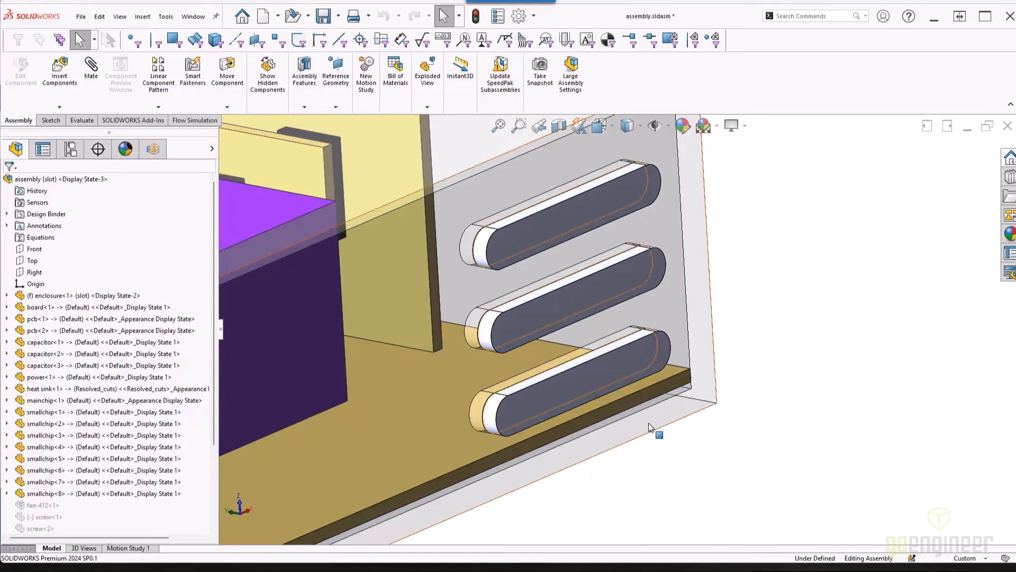
pyautogui.scroll(-3, 129, 471)
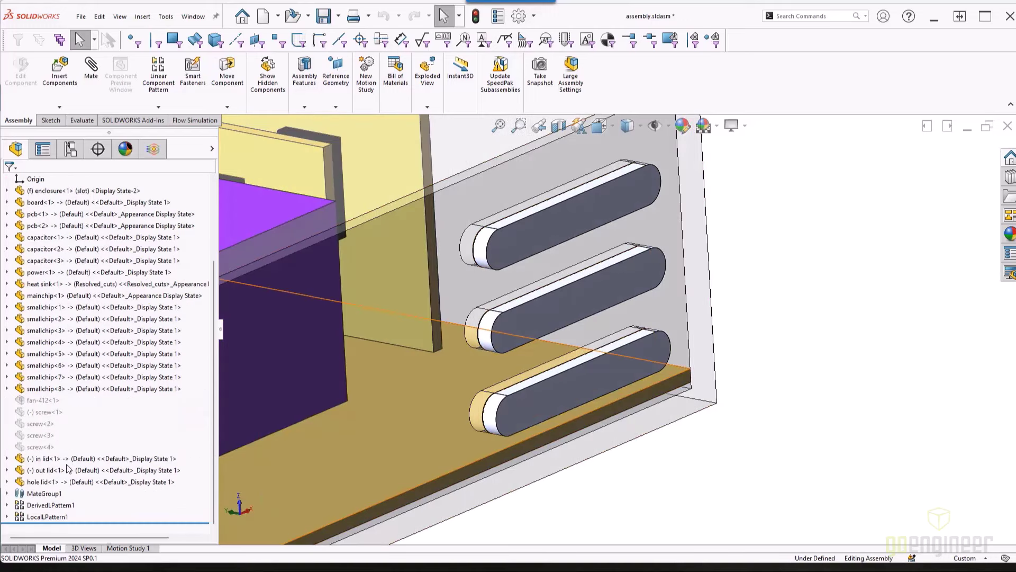
pyautogui.click(66, 459)
pyautogui.click(62, 470)
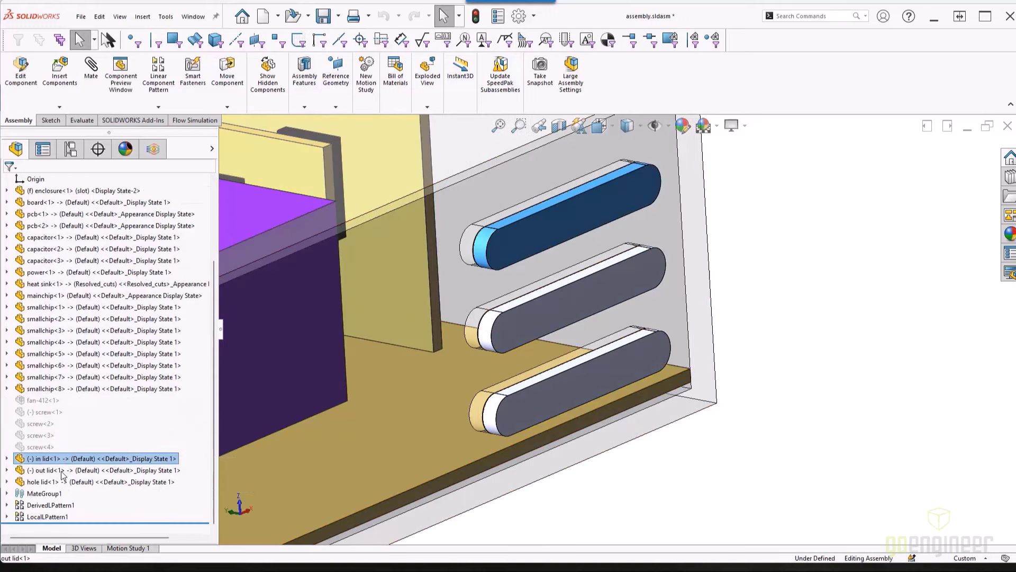
pyautogui.click(63, 481)
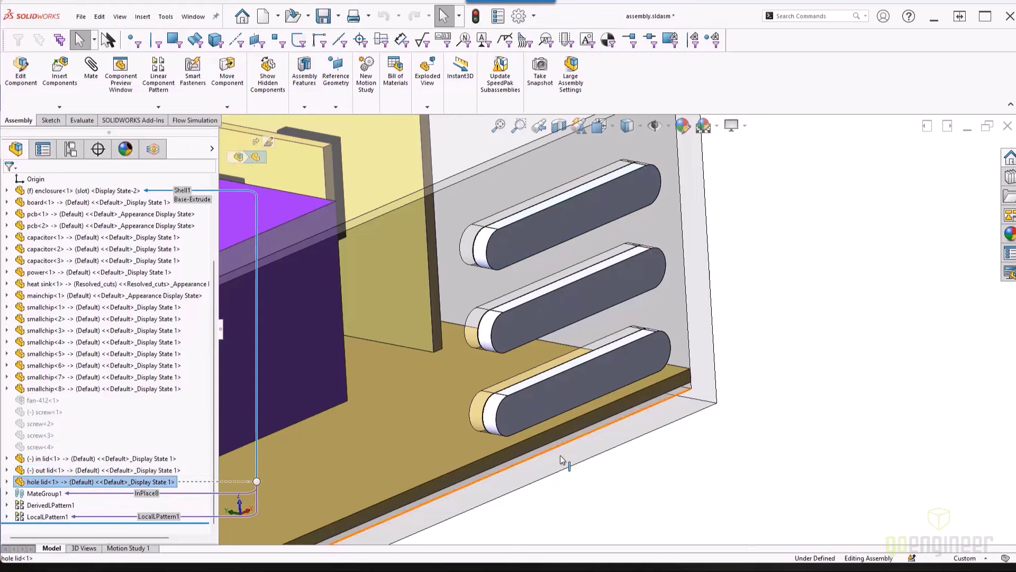
pyautogui.press('f')
pyautogui.scroll(4, 579, 464)
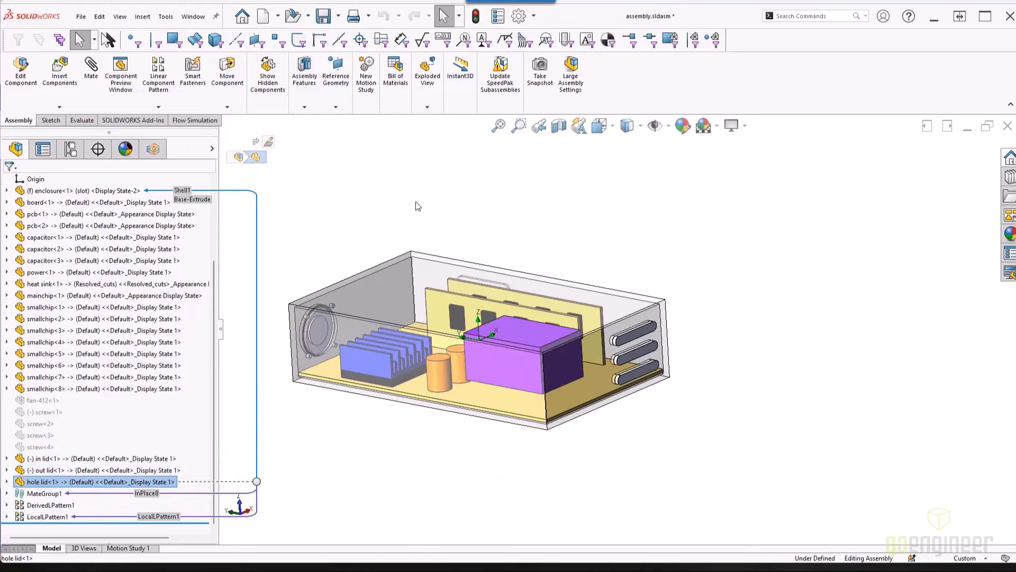
pyautogui.click(328, 210)
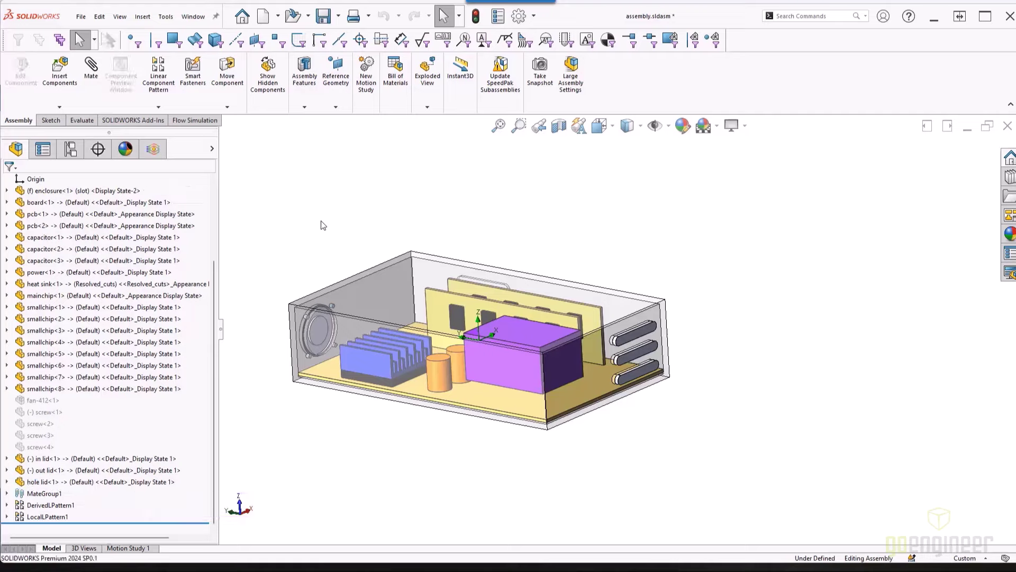
pyautogui.click(81, 17)
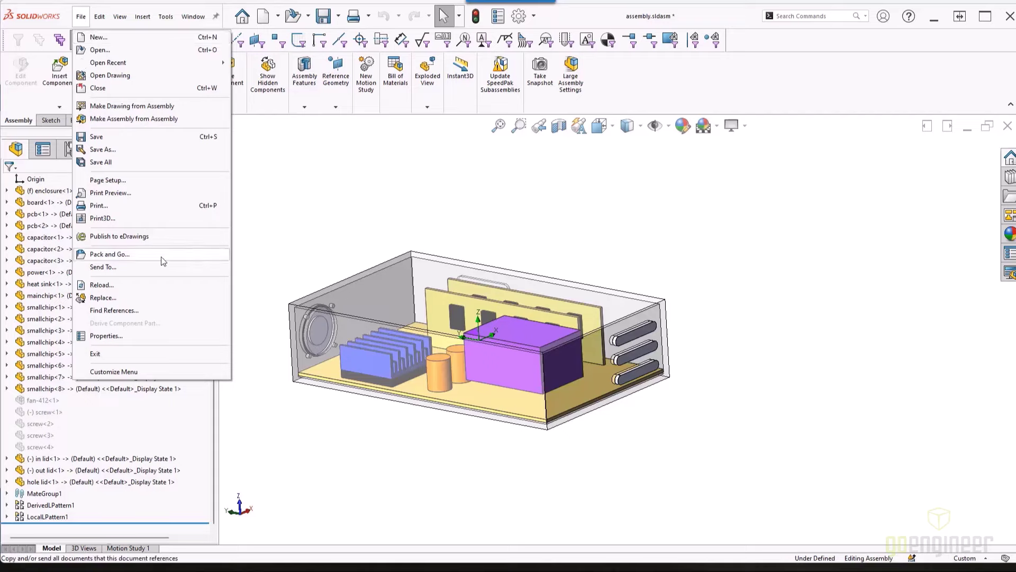
pyautogui.click(266, 435)
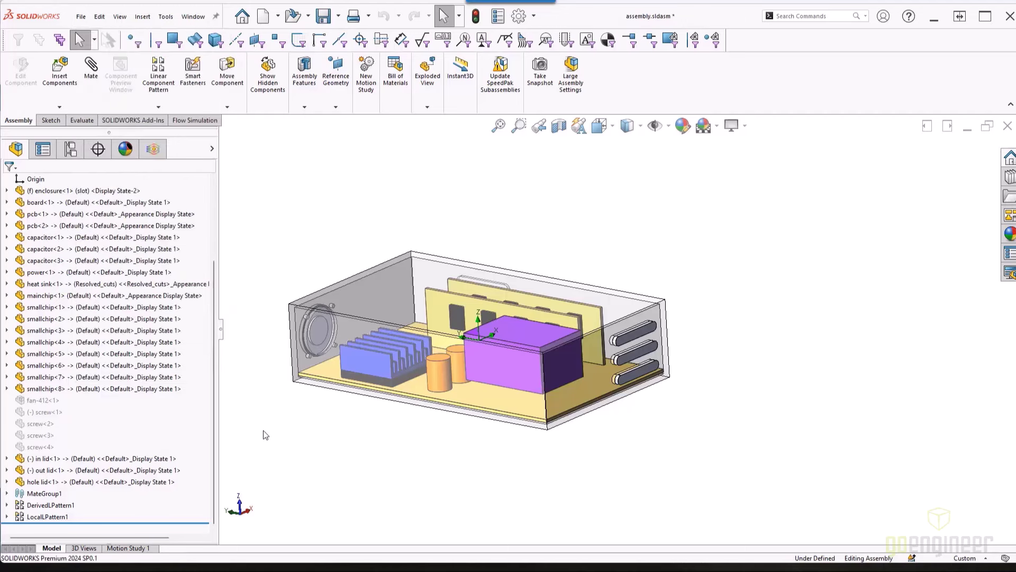
# Make the in lid, out lid and hole lid components virtual, accepting the break from their external files.
pyautogui.click(56, 459)
pyautogui.keyDown('shift'); pyautogui.click(57, 482); pyautogui.keyUp('shift')
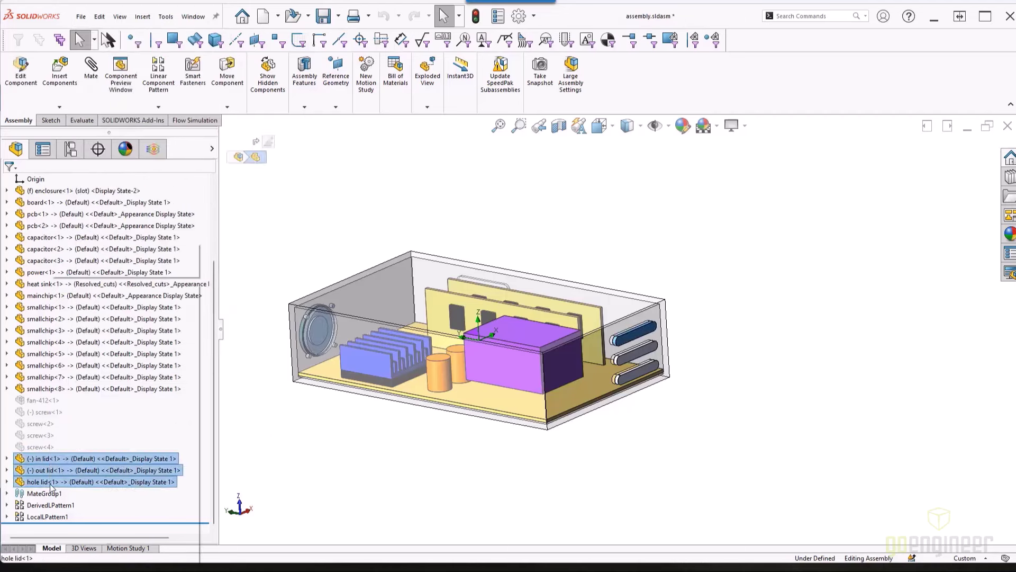
pyautogui.rightClick(51, 482)
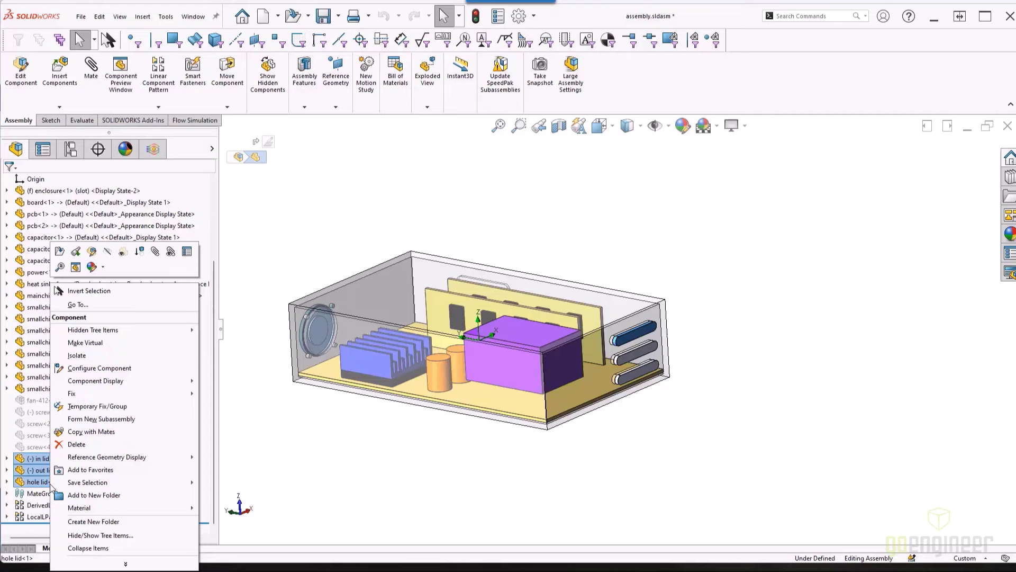
pyautogui.click(153, 344)
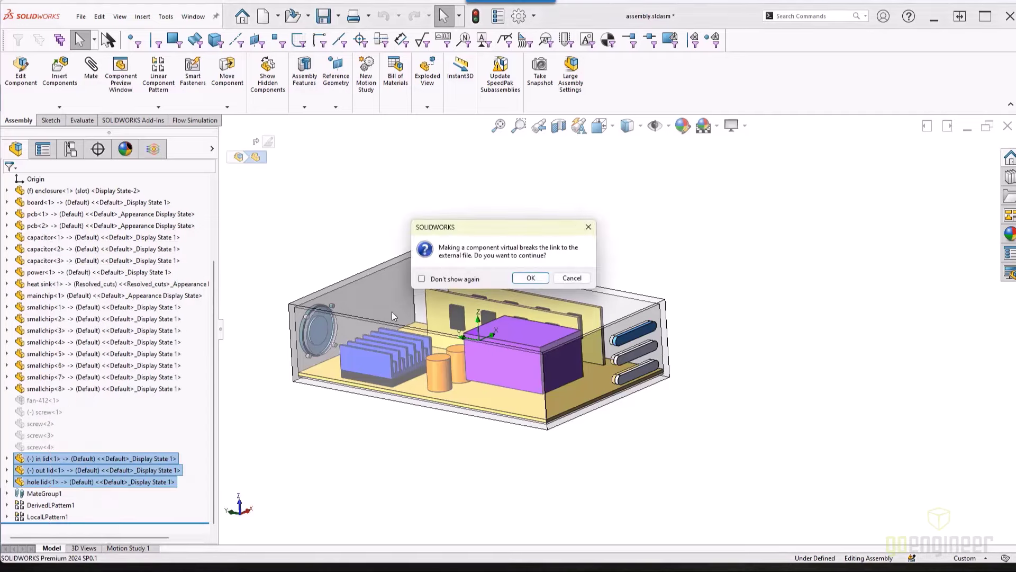
pyautogui.click(547, 279)
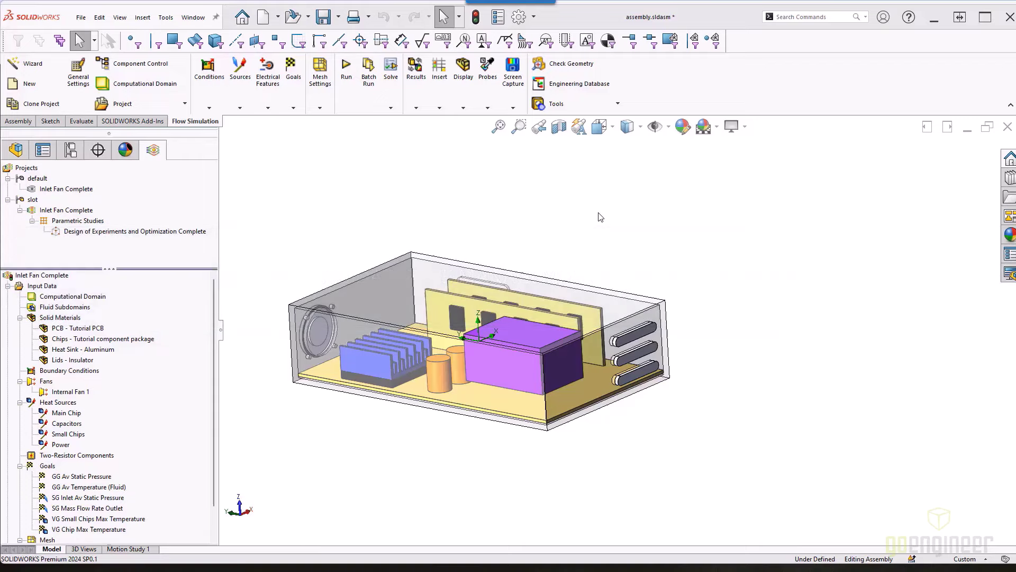
# Examine the pre-defined and user-defined gases in the Engineering Database materials, and close the database.
pyautogui.click(615, 90)
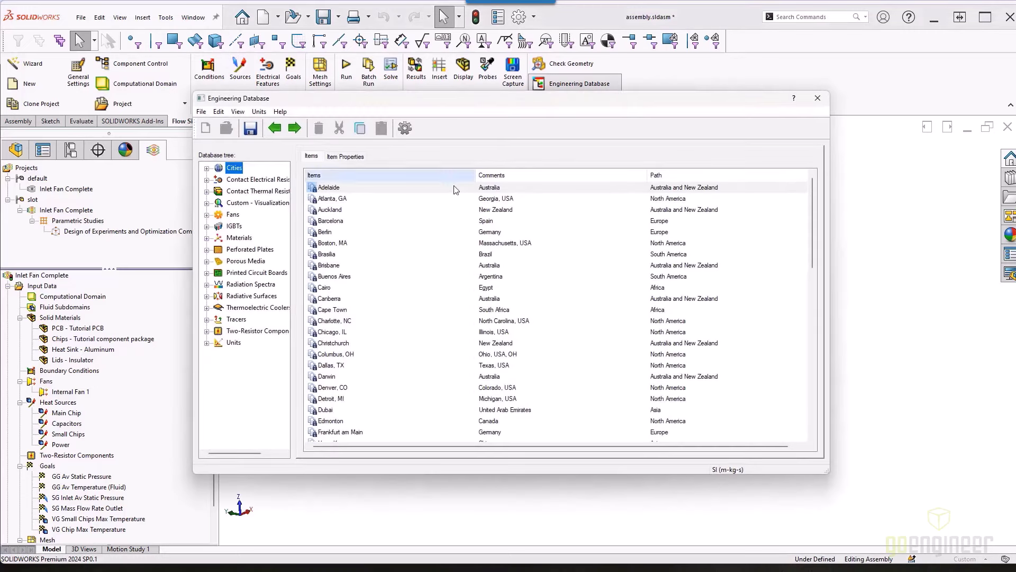
pyautogui.moveTo(294, 219); pyautogui.dragTo(346, 219)
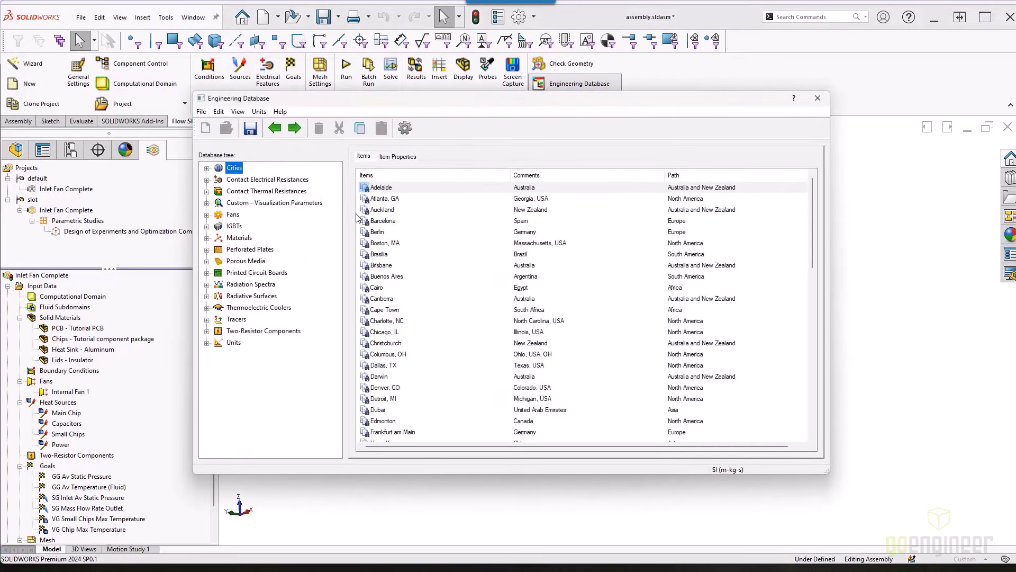
pyautogui.click(207, 239)
pyautogui.click(219, 261)
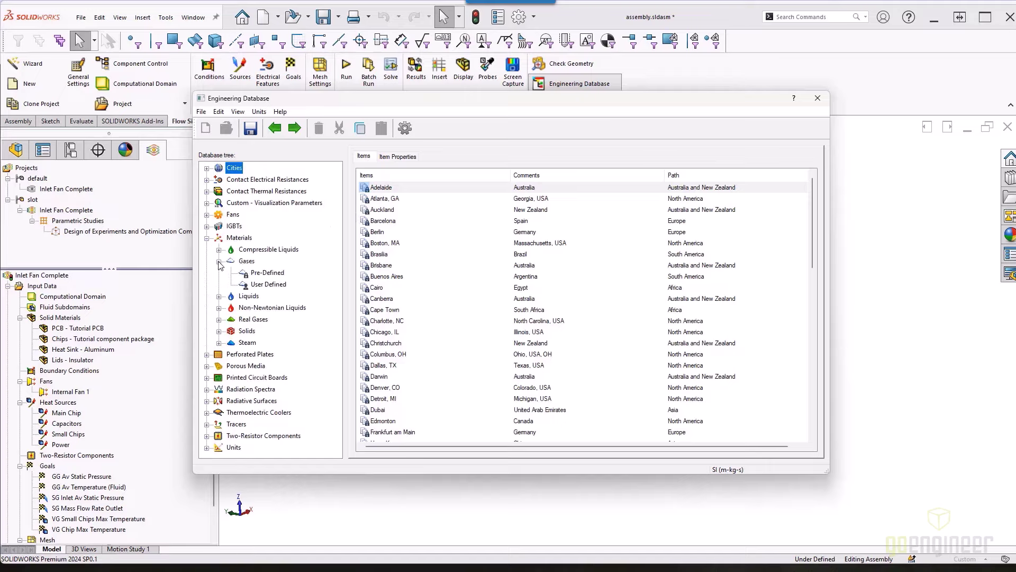
pyautogui.click(277, 273)
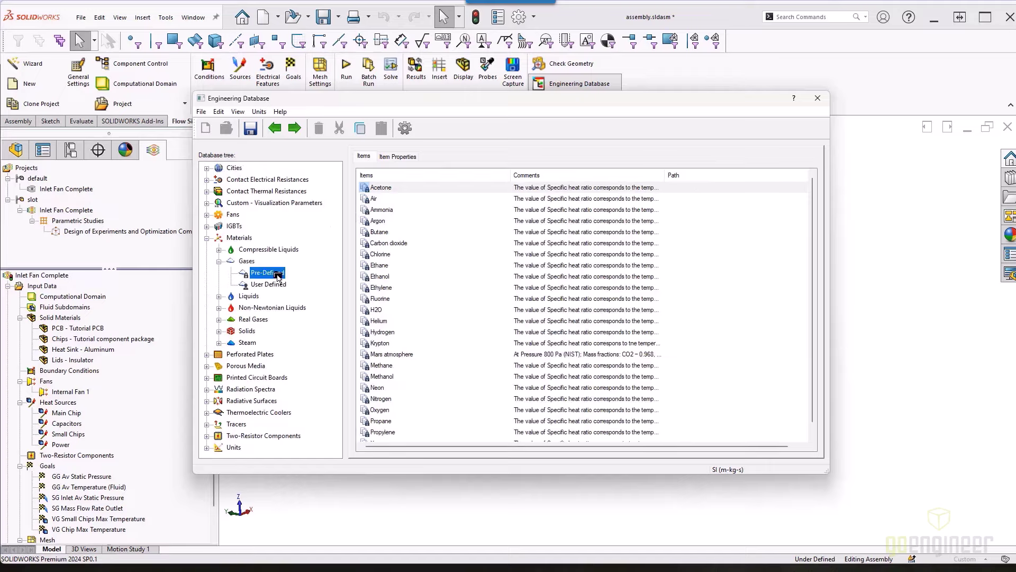
pyautogui.click(278, 287)
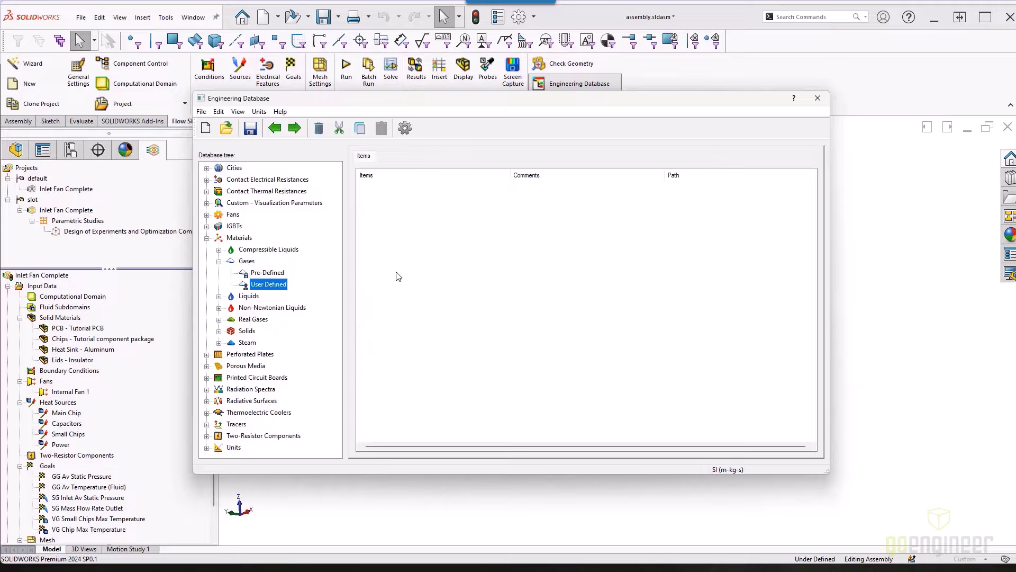
pyautogui.click(818, 104)
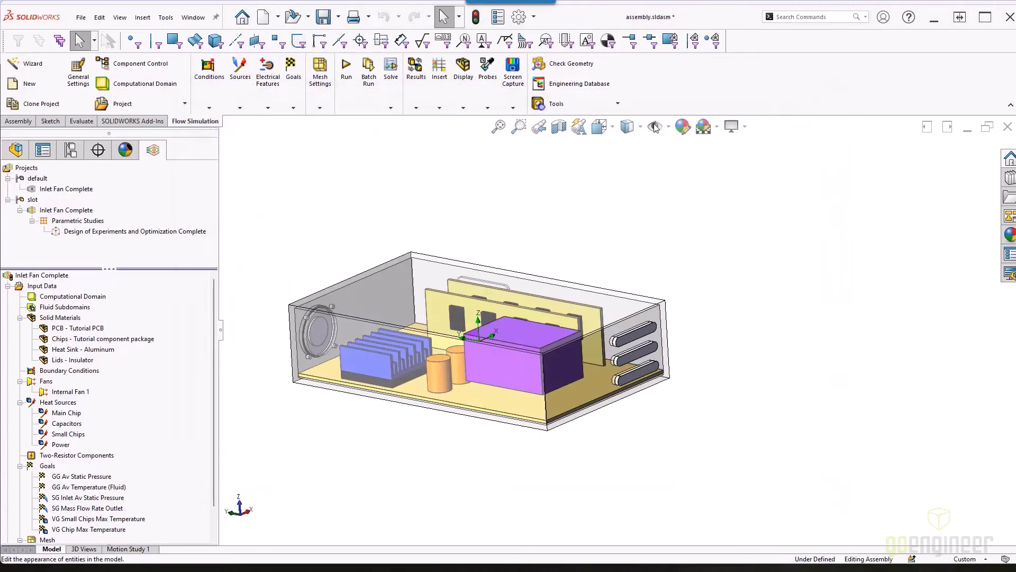
# Open the Flow Simulation options, expand General Options and examine the full path of the user-defined database location.
pyautogui.click(174, 20)
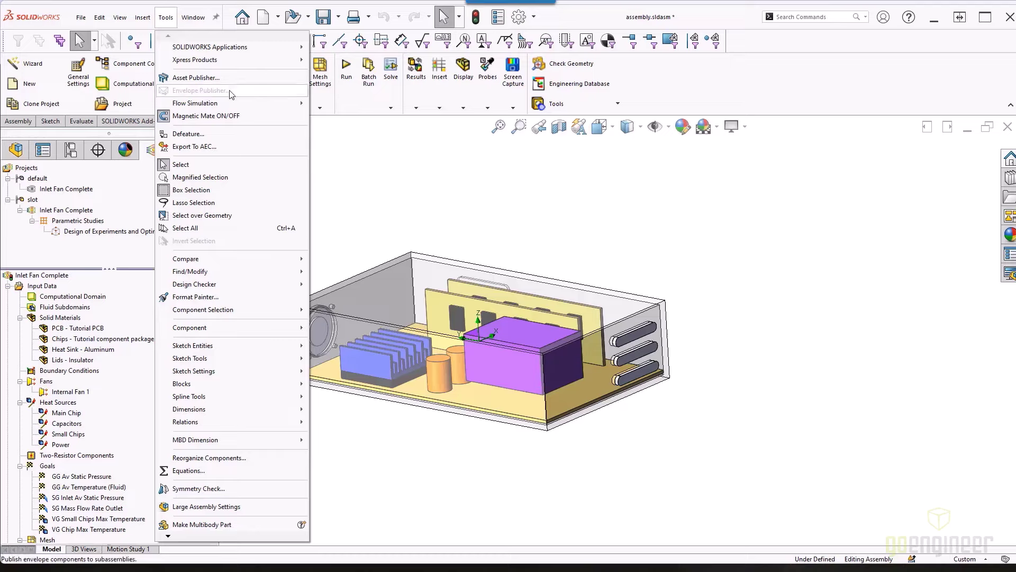
pyautogui.moveTo(263, 106)
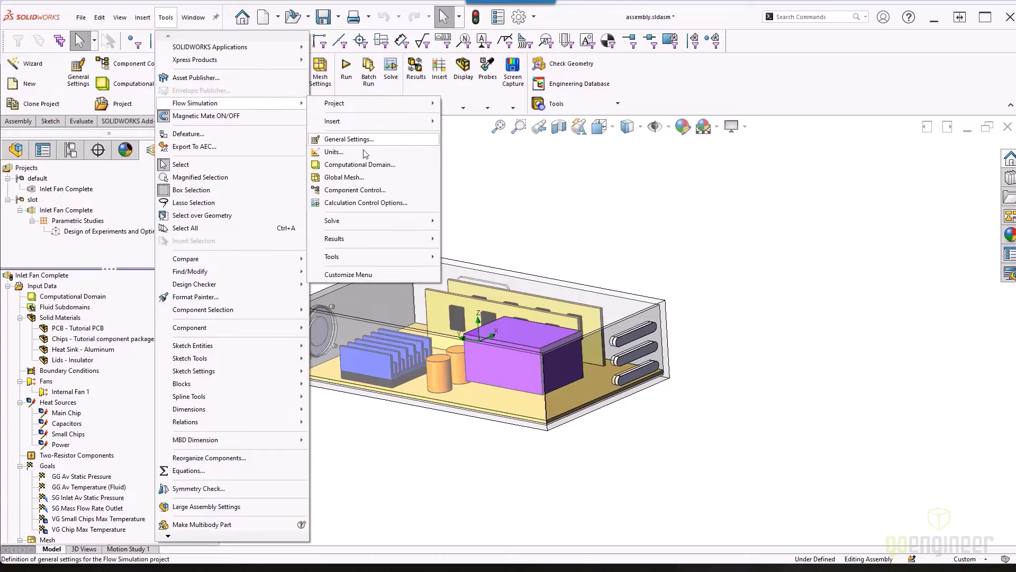
pyautogui.moveTo(423, 256)
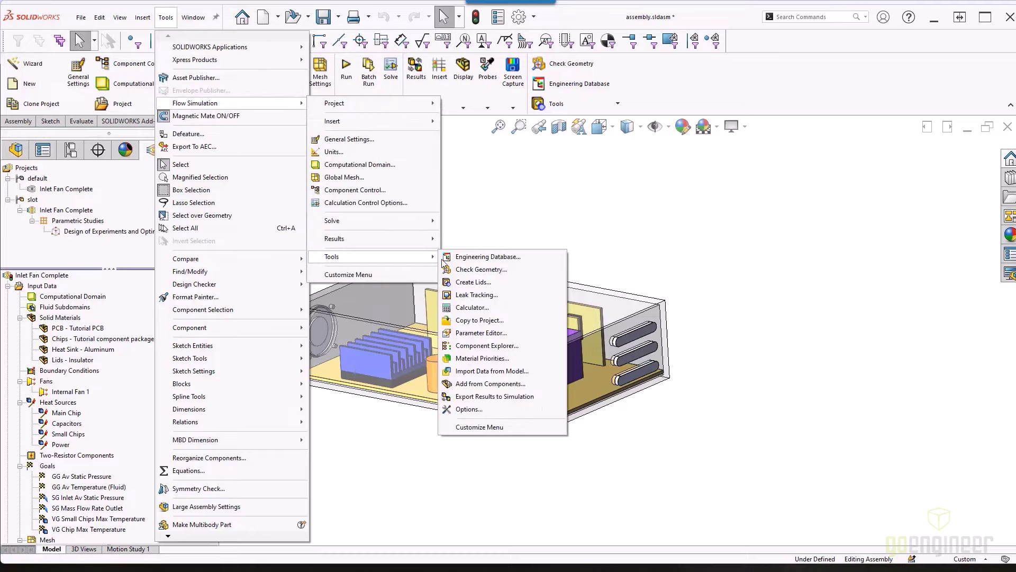
pyautogui.click(532, 411)
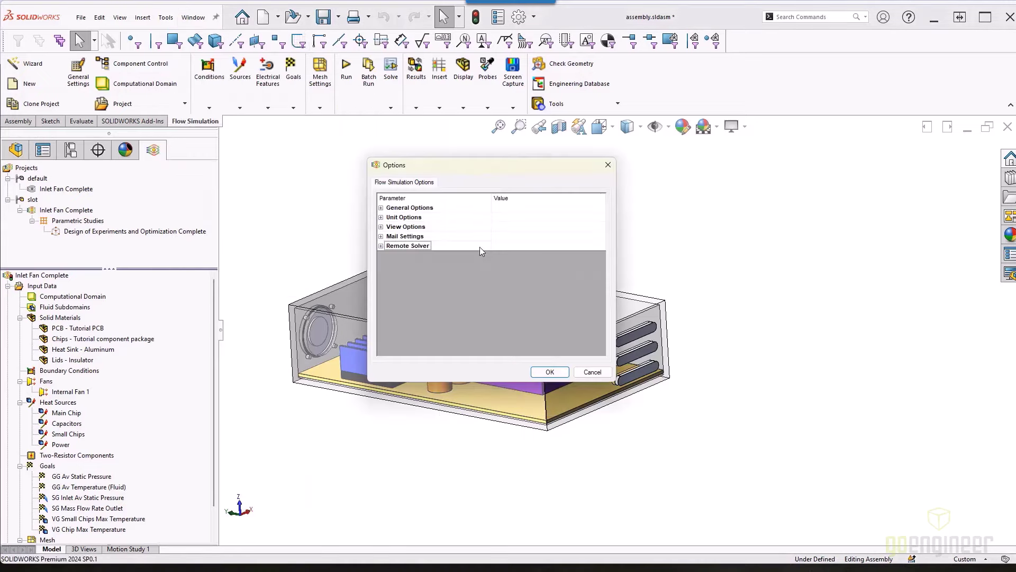
pyautogui.click(380, 207)
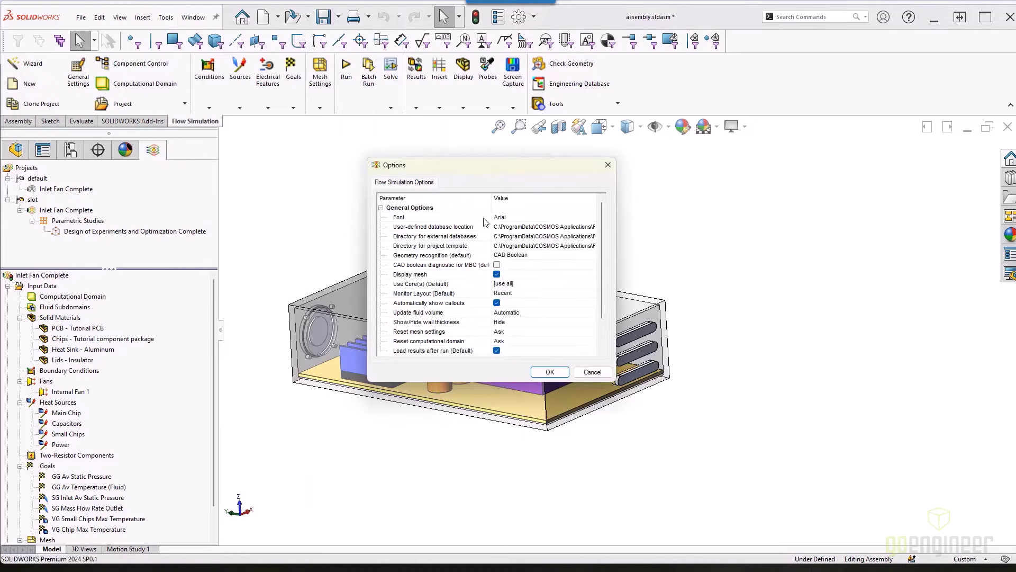
pyautogui.moveTo(615, 195); pyautogui.dragTo(924, 195)
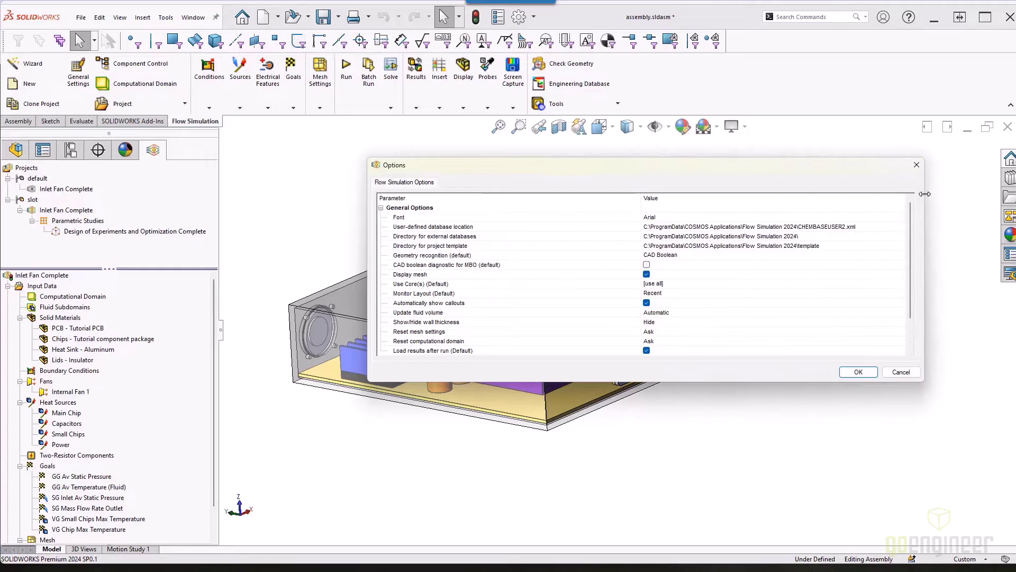
pyautogui.click(859, 228)
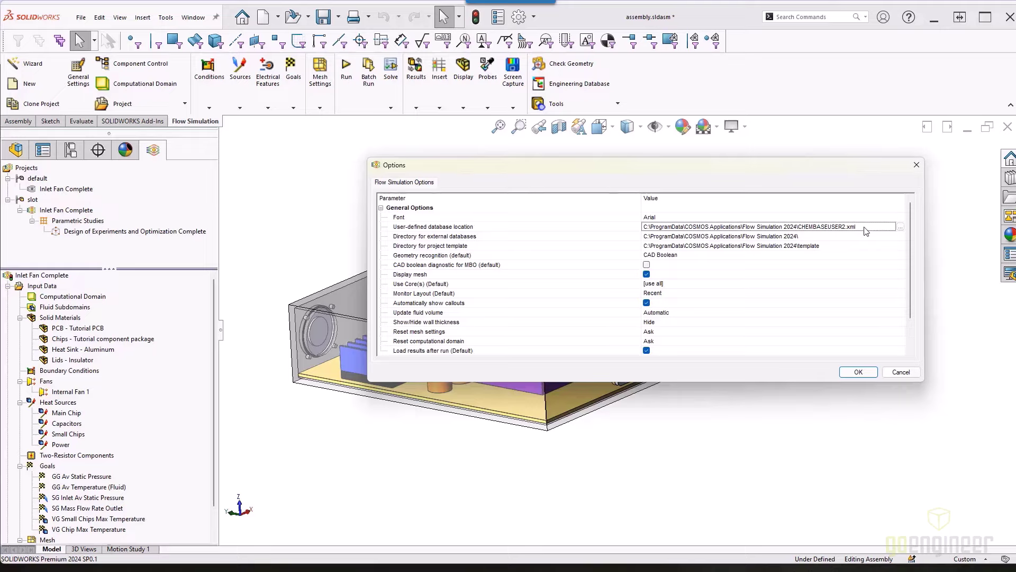
# Review the choices for Reset mesh settings and Reset computational domain, and close the options without saving.
pyautogui.moveTo(910, 240); pyautogui.dragTo(911, 269)
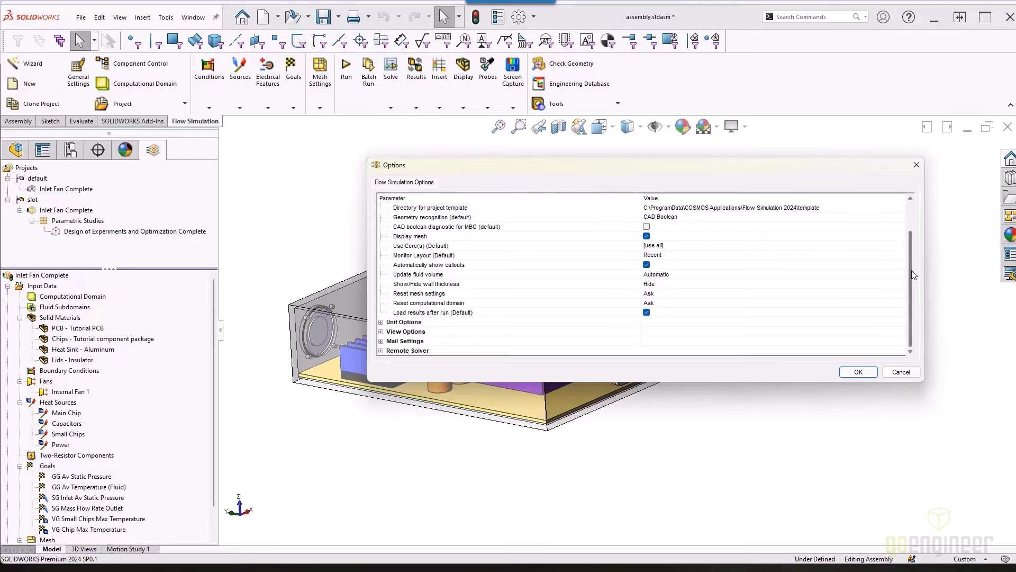
pyautogui.click(660, 294)
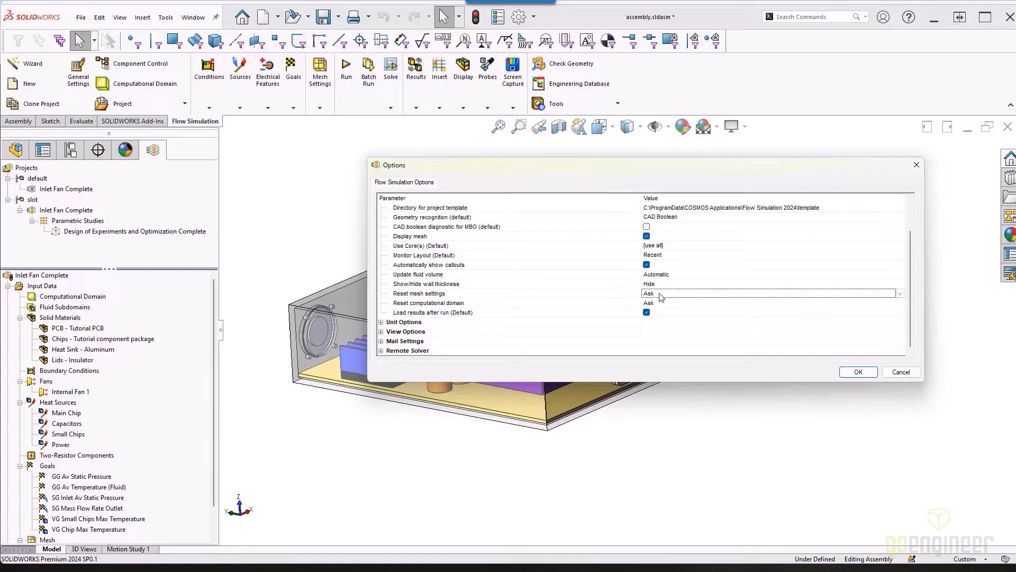
pyautogui.click(901, 293)
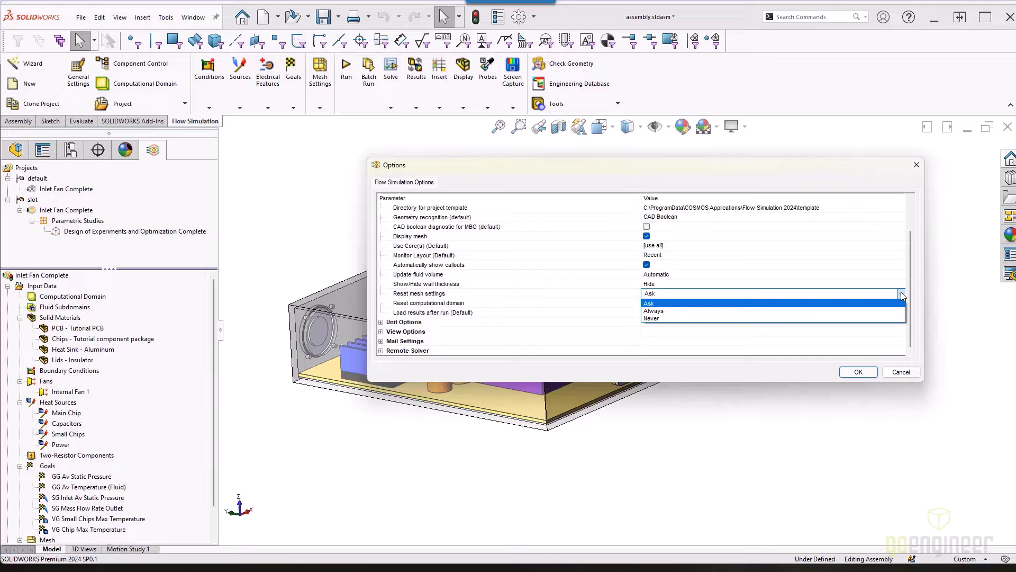
pyautogui.click(901, 293)
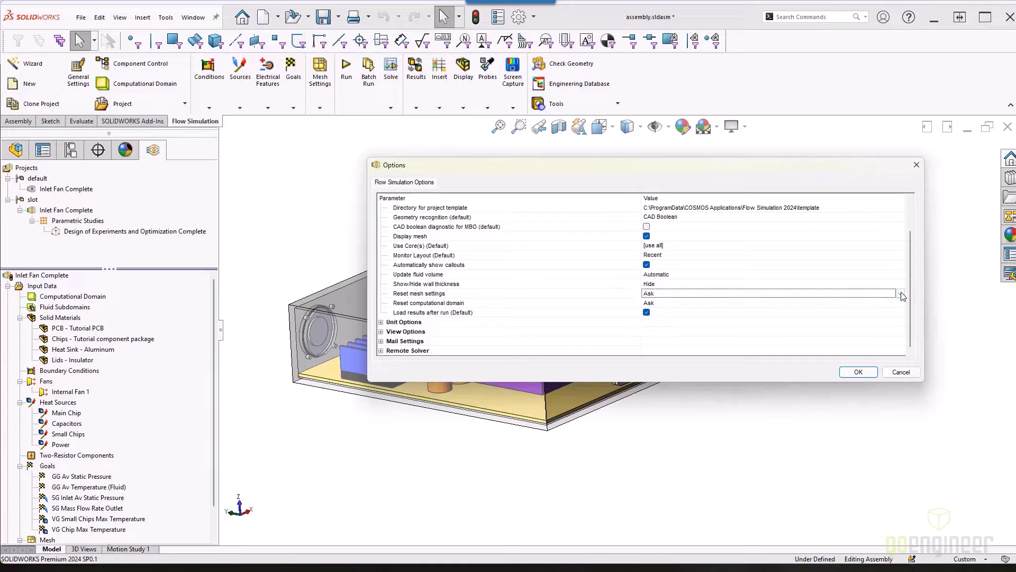
pyautogui.click(900, 303)
pyautogui.click(902, 304)
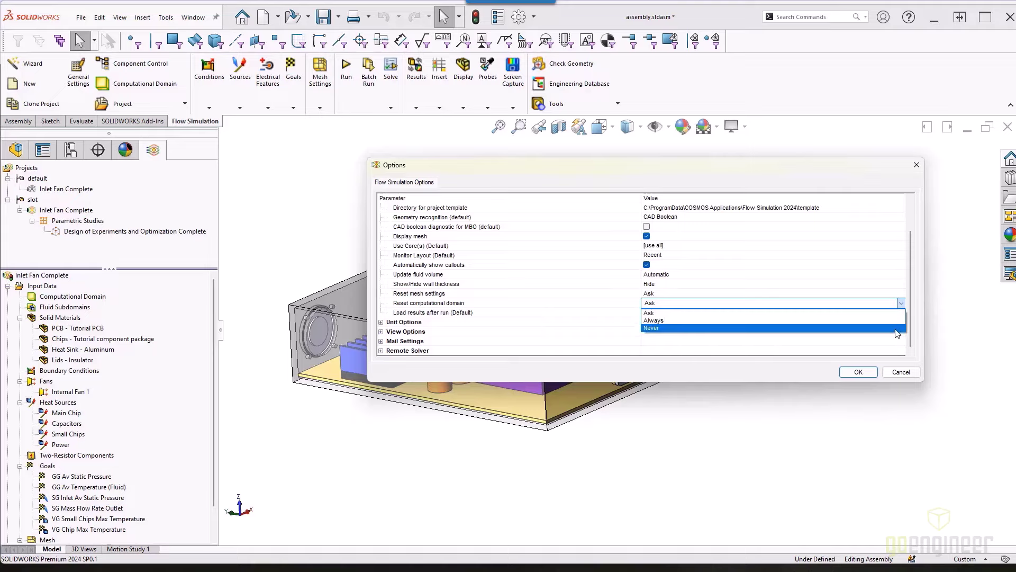
pyautogui.click(893, 370)
pyautogui.click(901, 372)
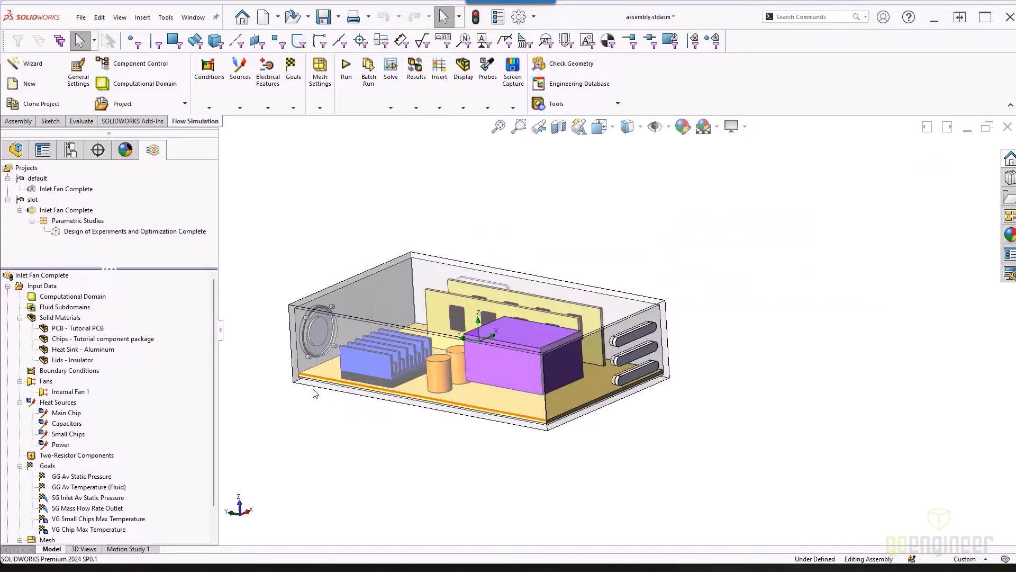
pyautogui.rightClick(46, 279)
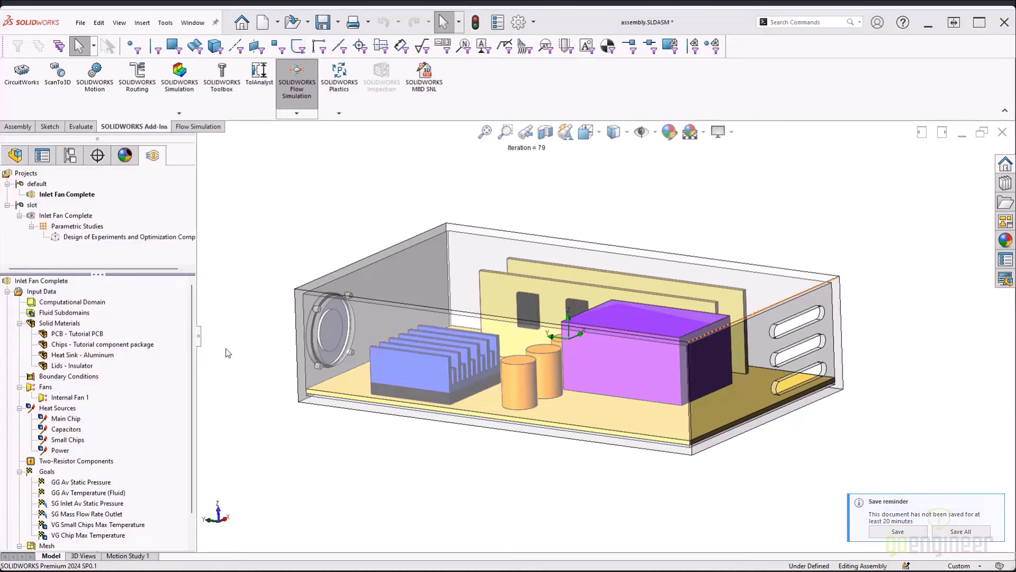
# Start surface goals on the Internal Fan 1 lid faces, with a goal for each surface and maximum Static Pressure.
pyautogui.click(80, 398)
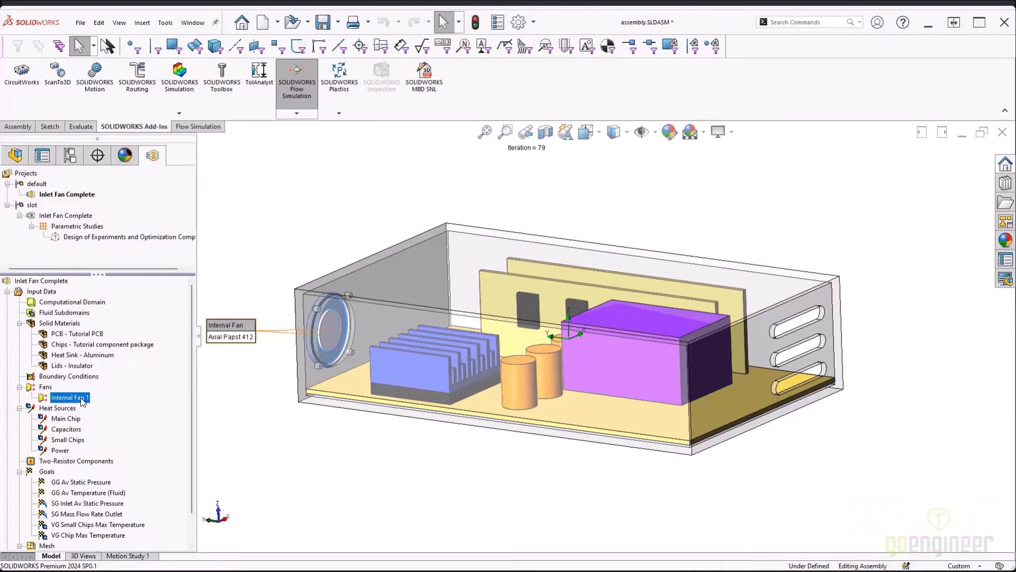
pyautogui.rightClick(48, 472)
pyautogui.click(130, 404)
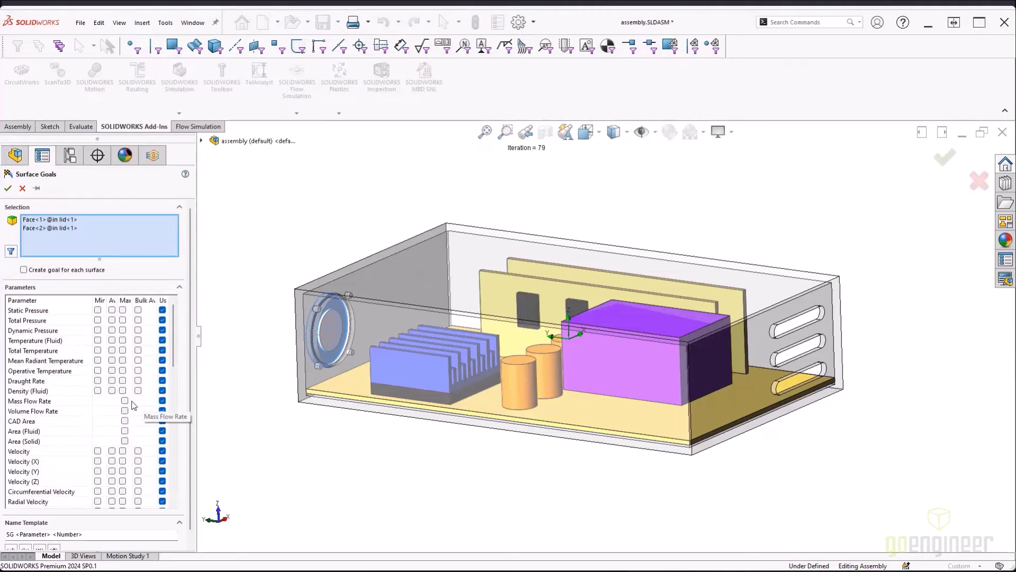
pyautogui.click(32, 220)
pyautogui.click(31, 227)
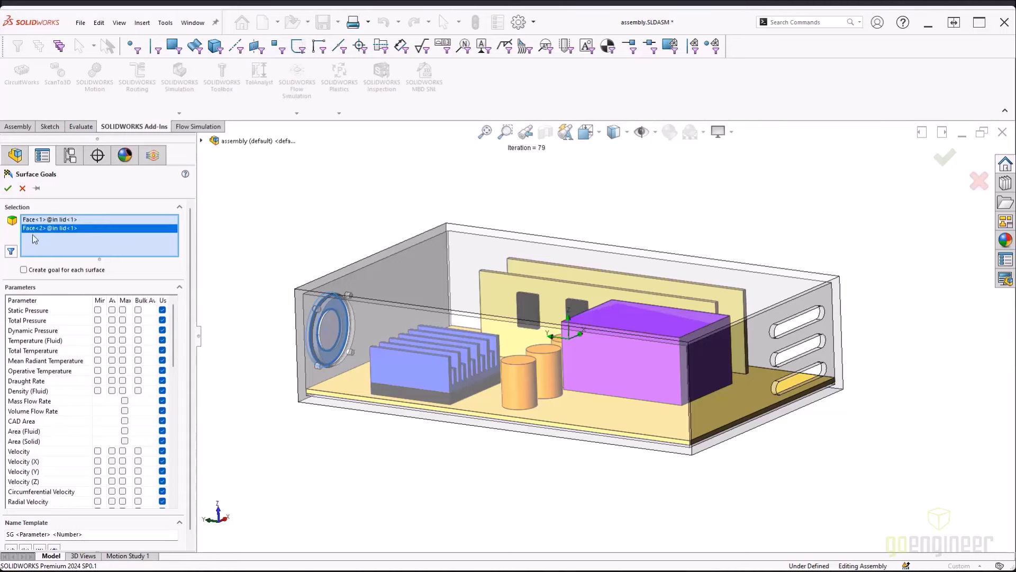
pyautogui.click(23, 270)
pyautogui.click(122, 310)
# Replace the surface goal's selected faces with the components of the Capacitors heat source, and close the goal definition.
pyautogui.click(153, 155)
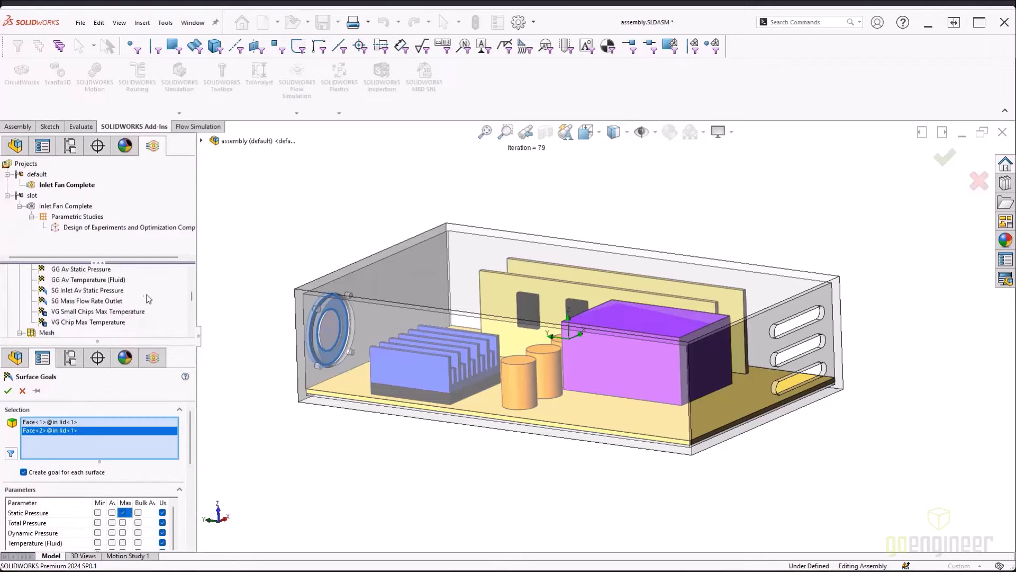
pyautogui.scroll(2, 132, 301)
pyautogui.click(69, 290)
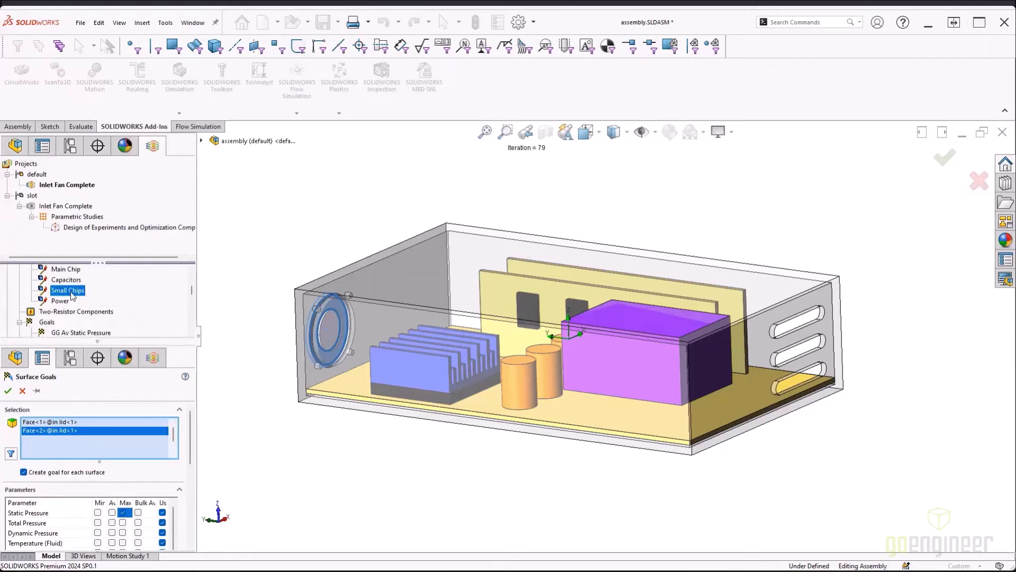
pyautogui.click(70, 279)
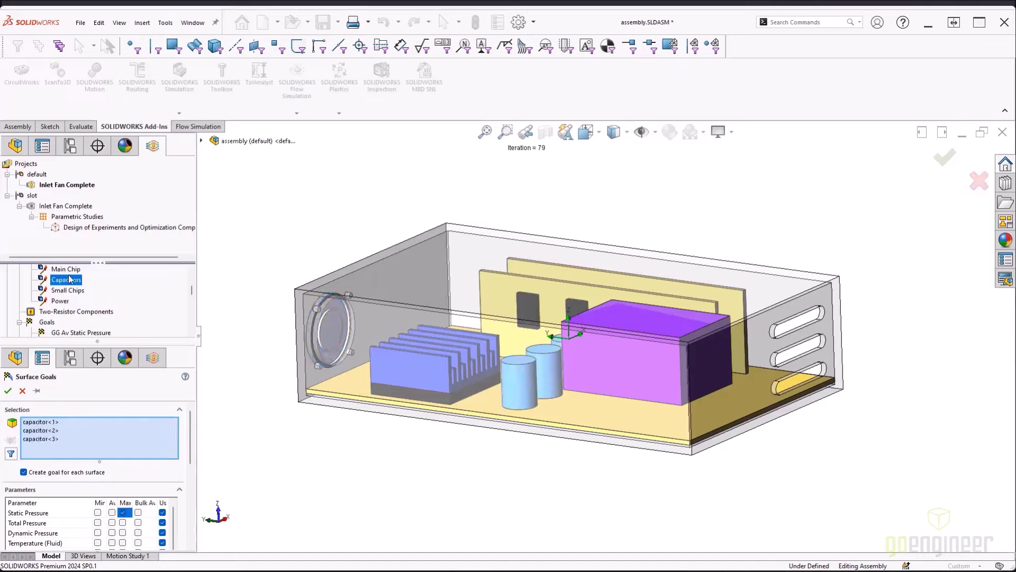
pyautogui.click(8, 390)
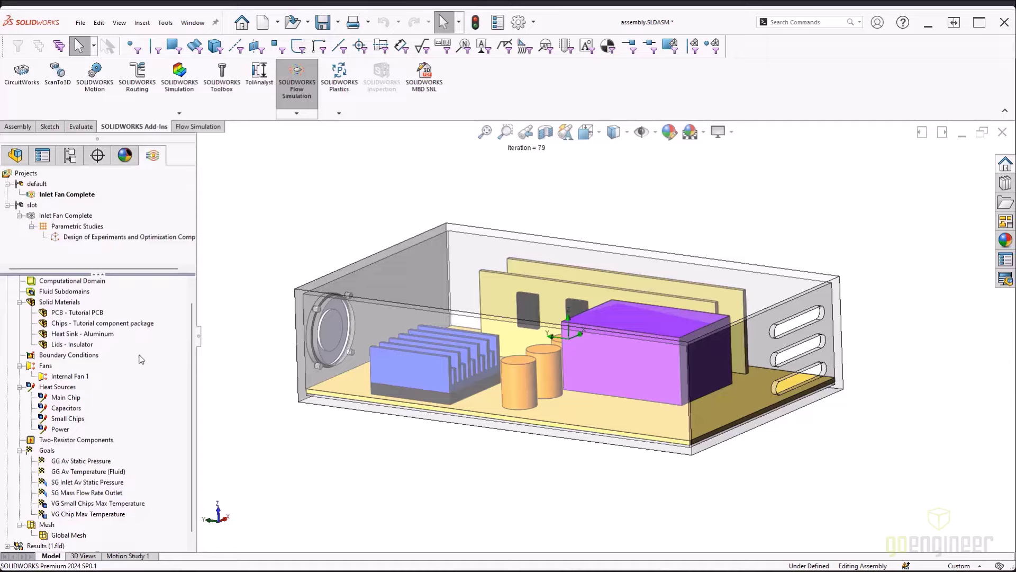
# Create a surface plot of velocity contours on all faces, keeping the plot definition open.
pyautogui.scroll(3, 154, 350)
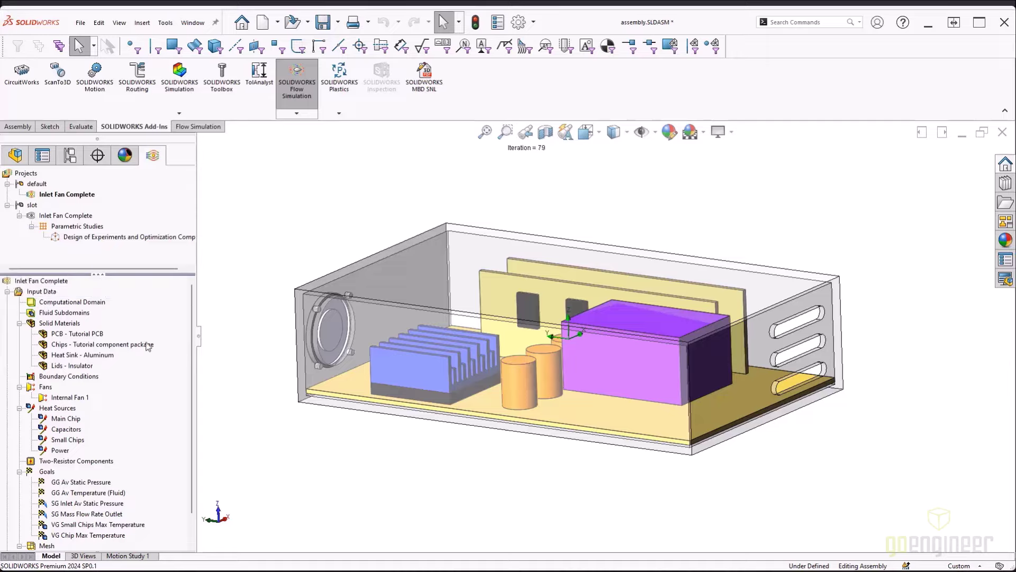
pyautogui.click(8, 291)
pyautogui.click(8, 302)
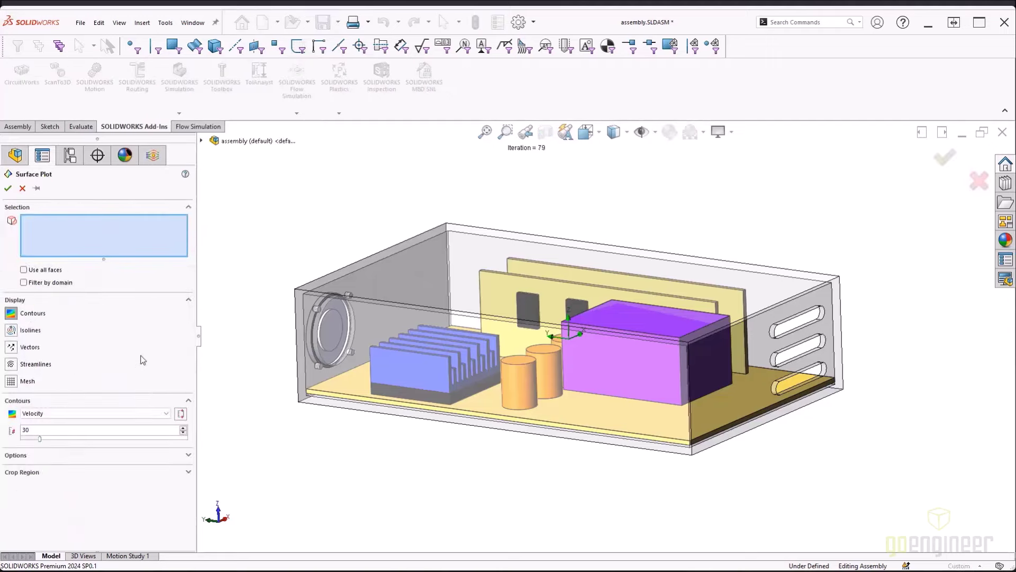
pyautogui.click(55, 270)
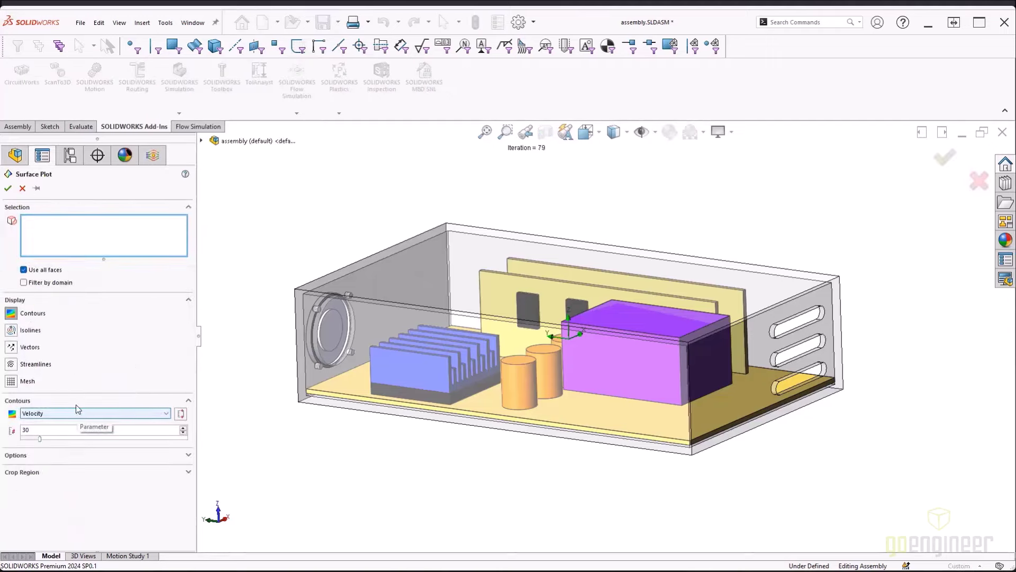
pyautogui.click(36, 189)
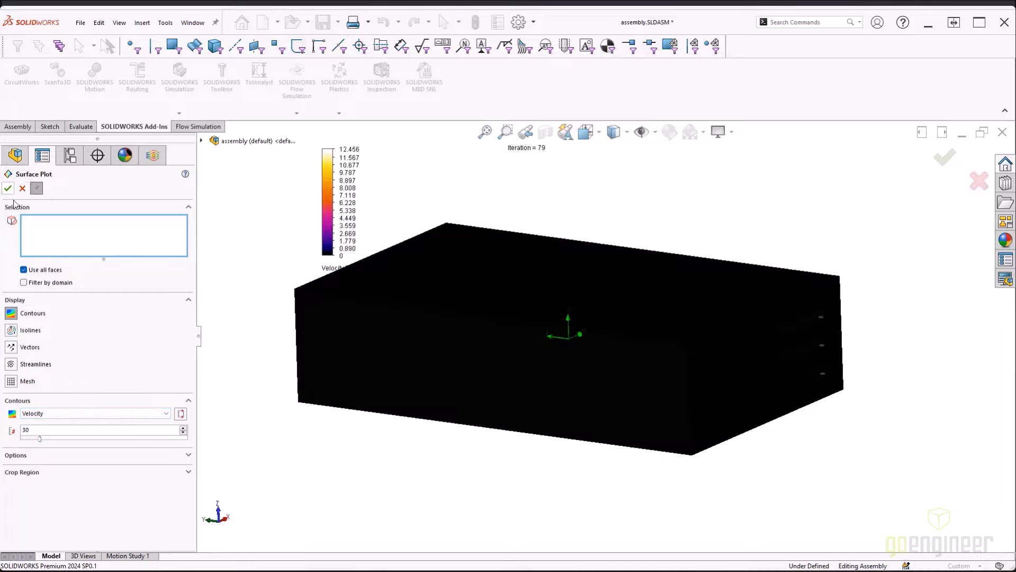
# Crop the surface plot's region by moving its X min boundary inward to about -2.78 in, and apply it.
pyautogui.click(42, 473)
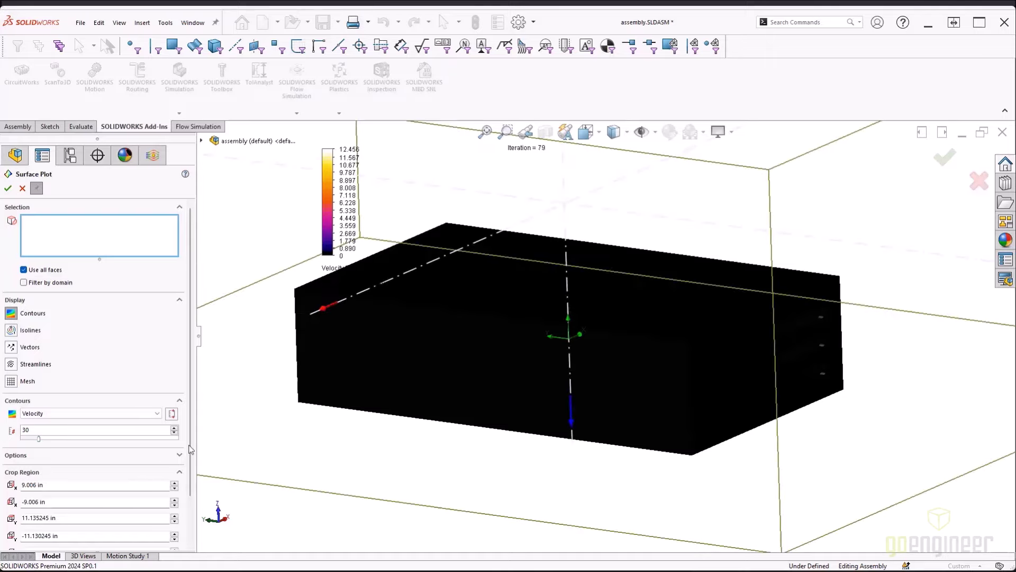
pyautogui.moveTo(328, 434); pyautogui.dragTo(339, 469, button='middle')
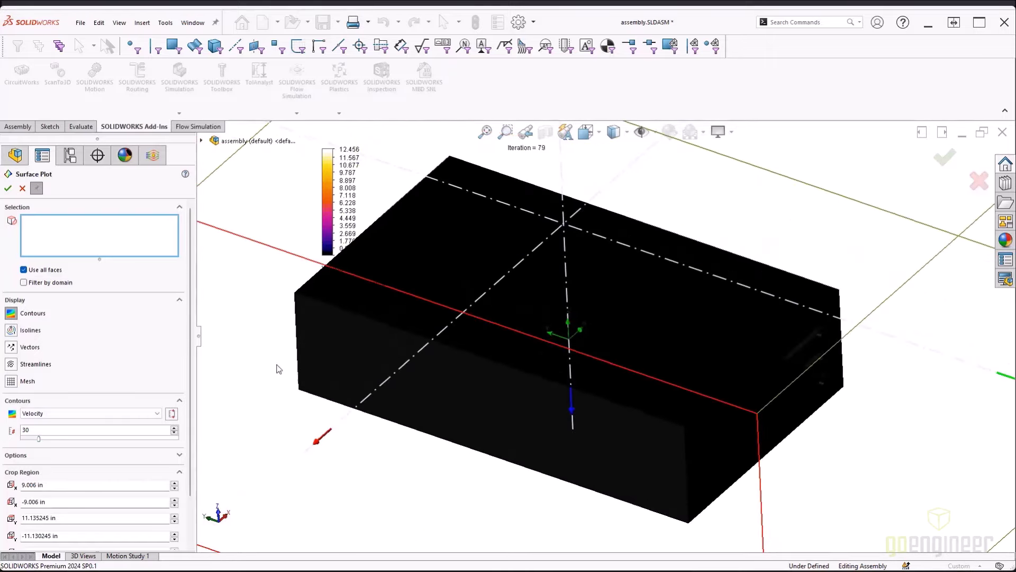
pyautogui.click(315, 439)
pyautogui.moveTo(300, 451); pyautogui.dragTo(475, 330)
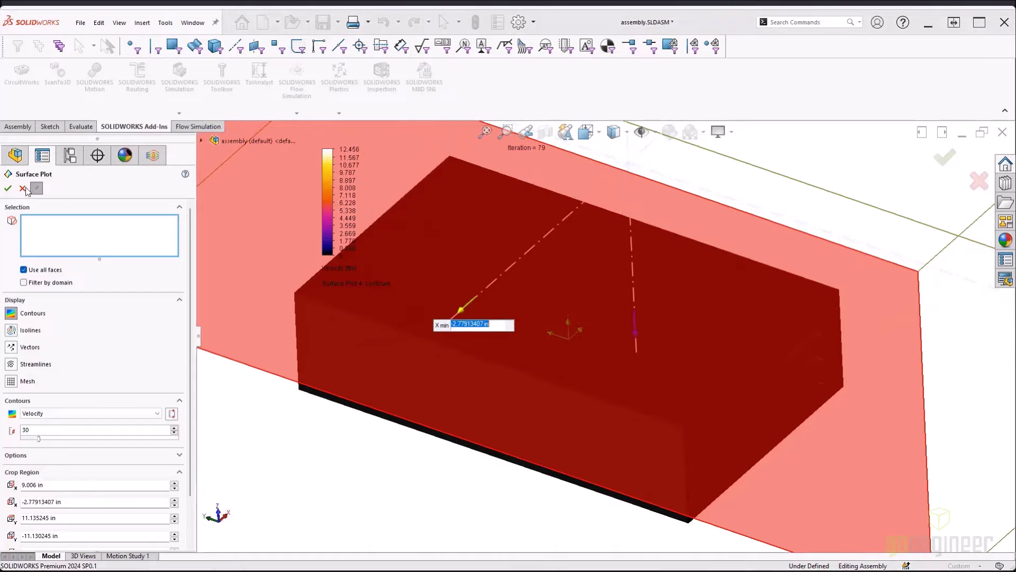
pyautogui.click(7, 187)
pyautogui.moveTo(414, 411); pyautogui.dragTo(297, 407, button='middle')
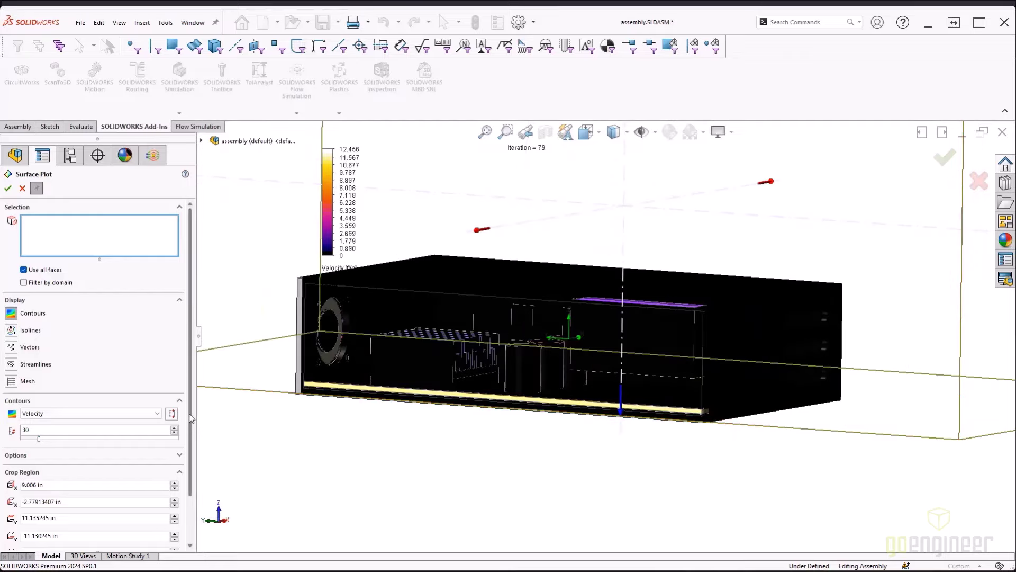
# Enable the Offset option for the cropped velocity surface plot, apply it, and finish the plot definition.
pyautogui.scroll(-3, 192, 418)
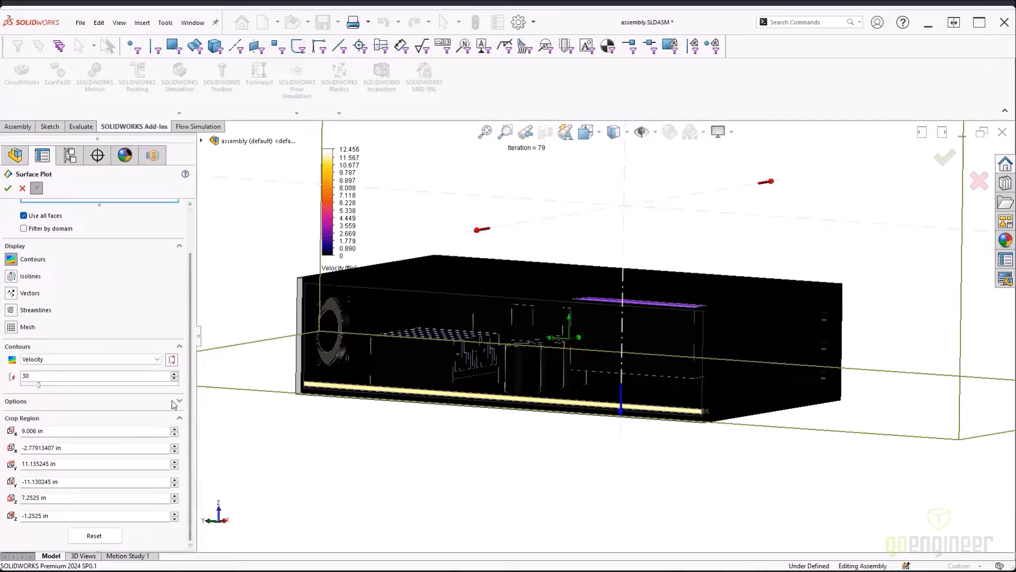
pyautogui.click(175, 403)
pyautogui.click(41, 468)
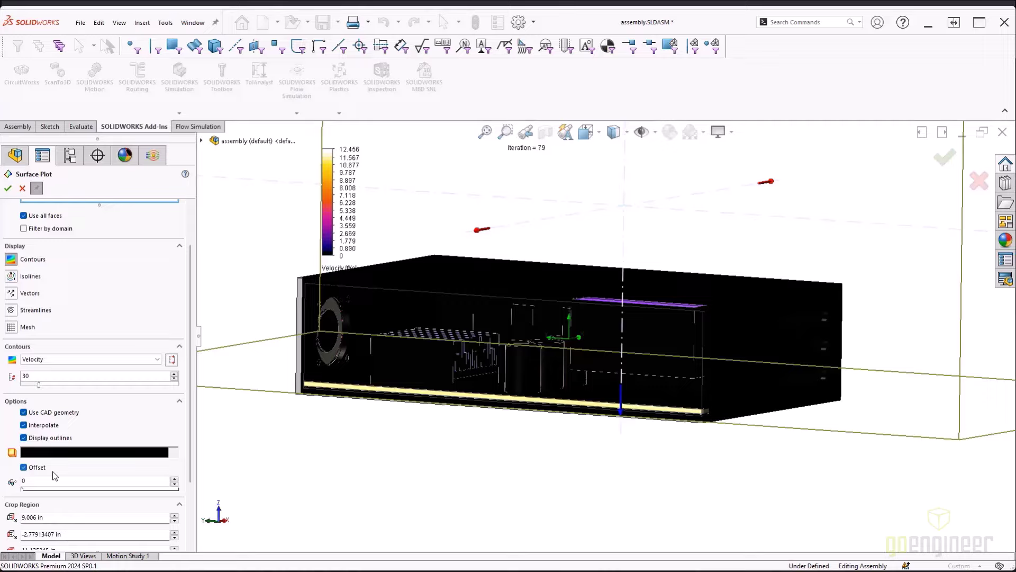
pyautogui.click(11, 193)
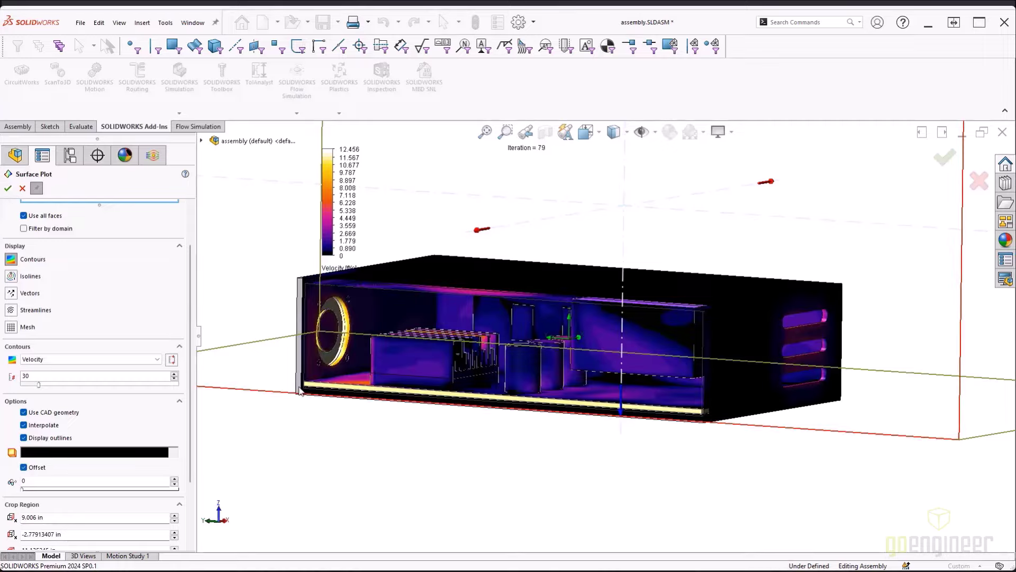
pyautogui.moveTo(371, 445); pyautogui.dragTo(420, 461, button='middle')
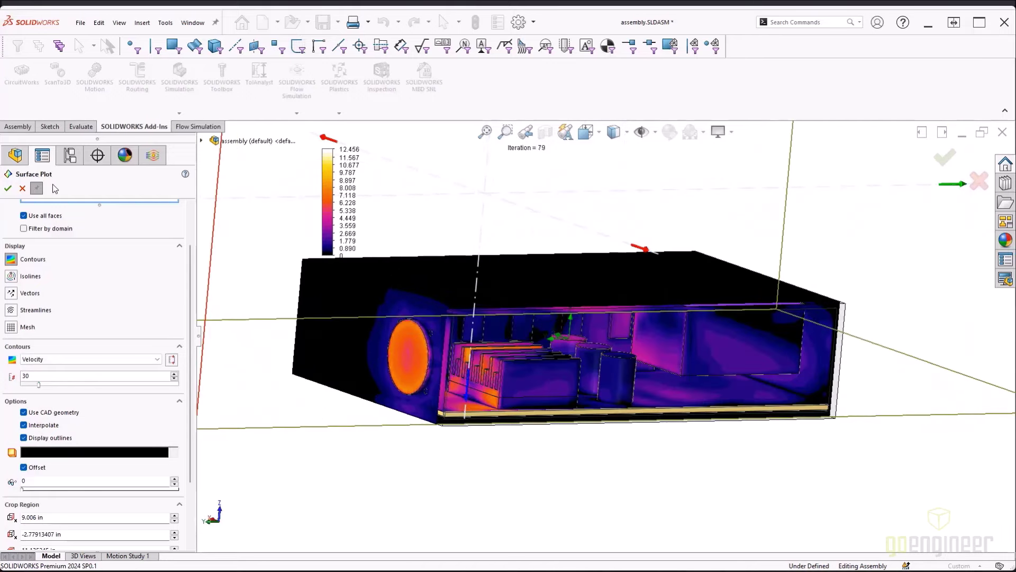
pyautogui.click(8, 188)
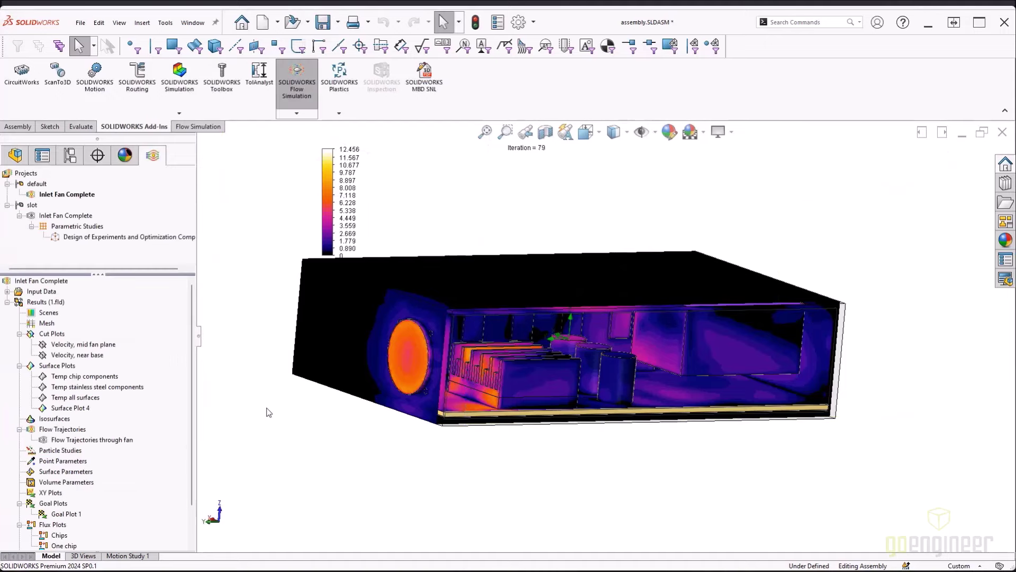
# Turn off the Lighting display option for the flow results.
pyautogui.moveTo(269, 412); pyautogui.dragTo(318, 448, button='middle')
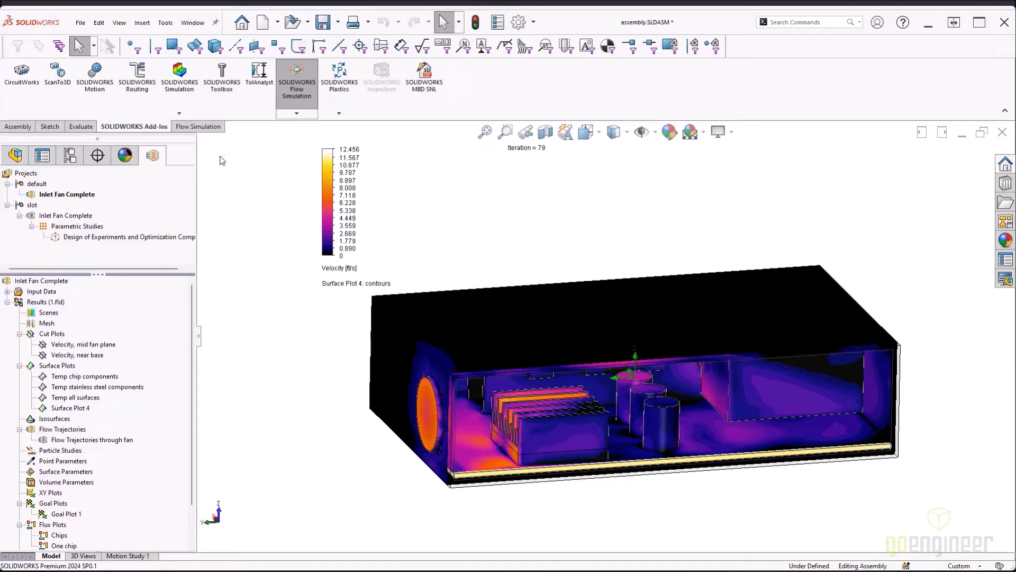
pyautogui.click(213, 129)
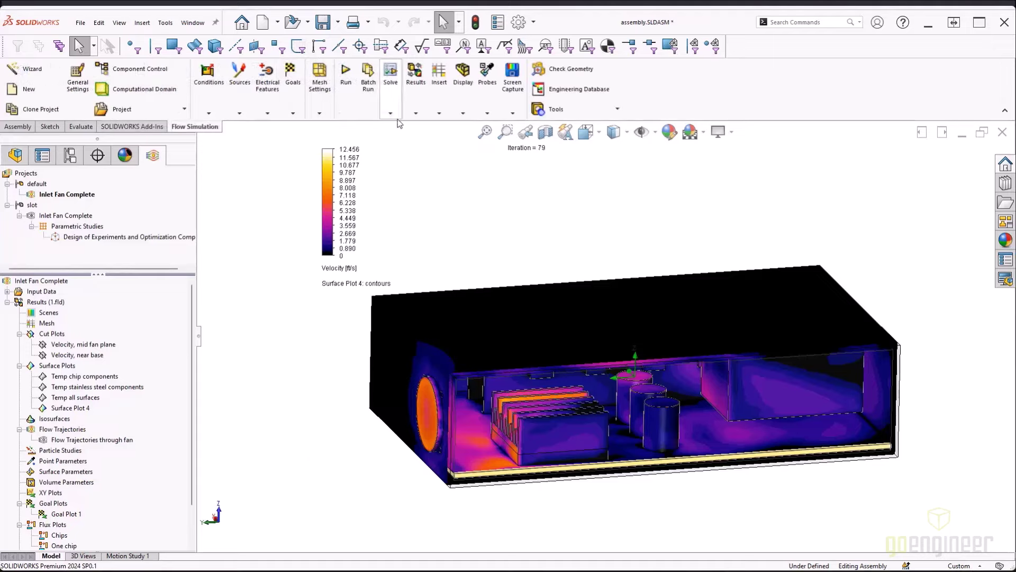
pyautogui.click(460, 113)
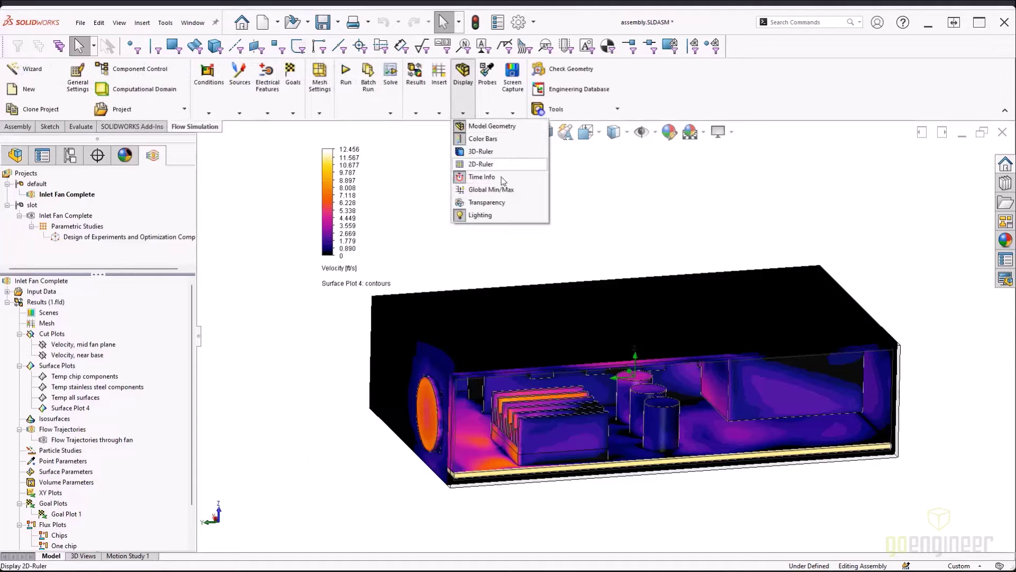
pyautogui.click(524, 214)
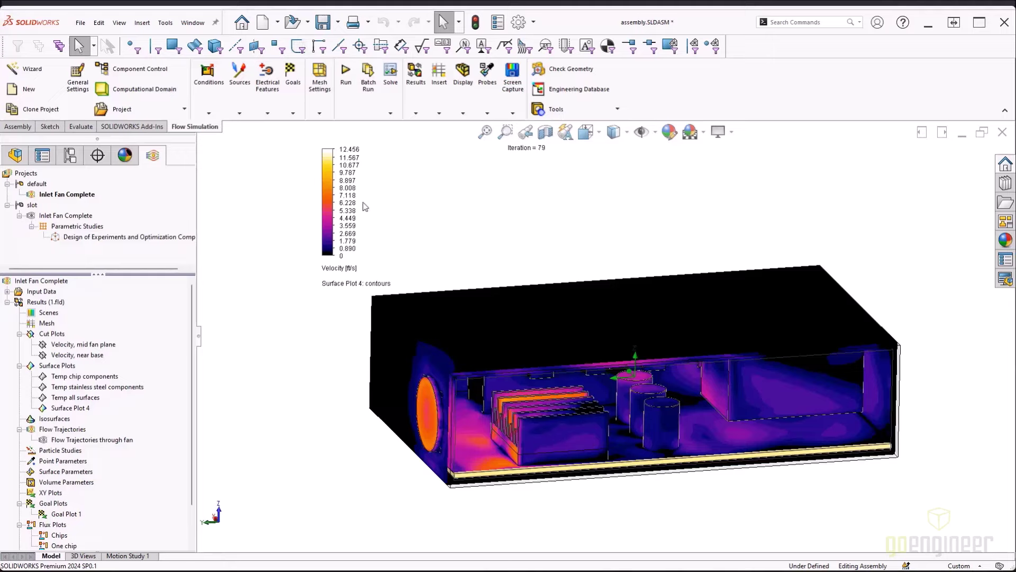
# Change the velocity color bar's palette to the blue-to-red rainbow.
pyautogui.doubleClick(327, 195)
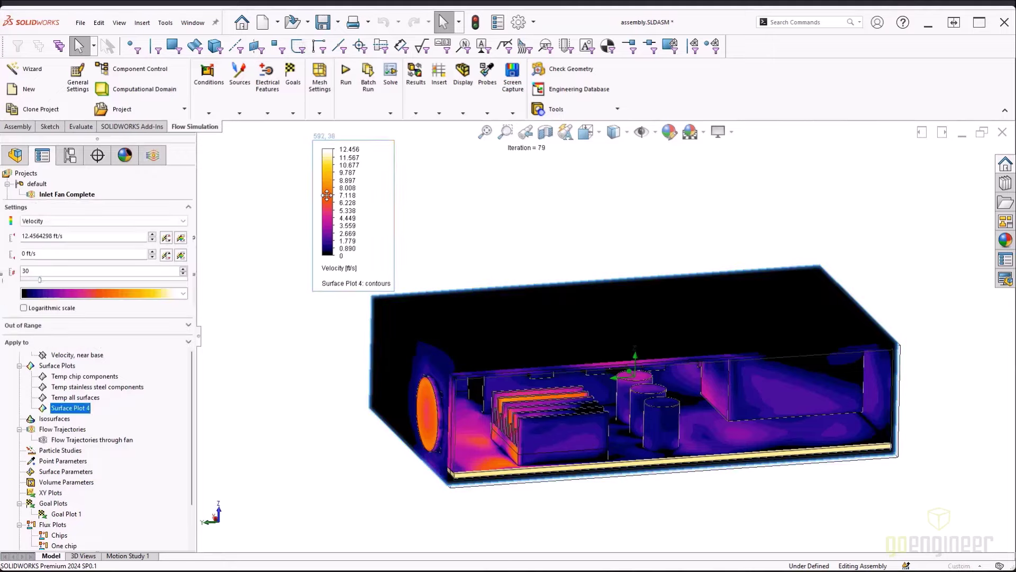
pyautogui.click(175, 297)
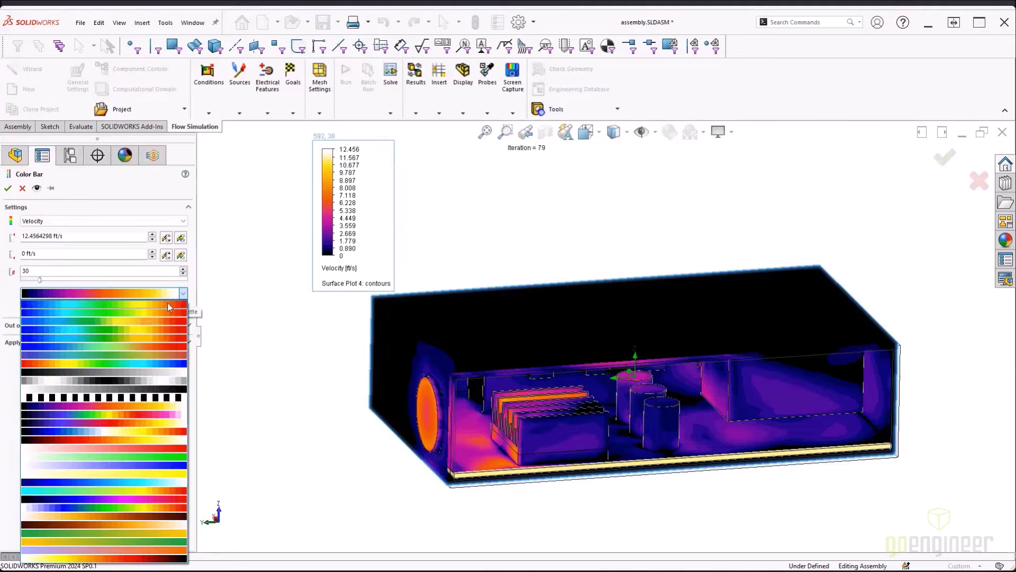
pyautogui.click(180, 305)
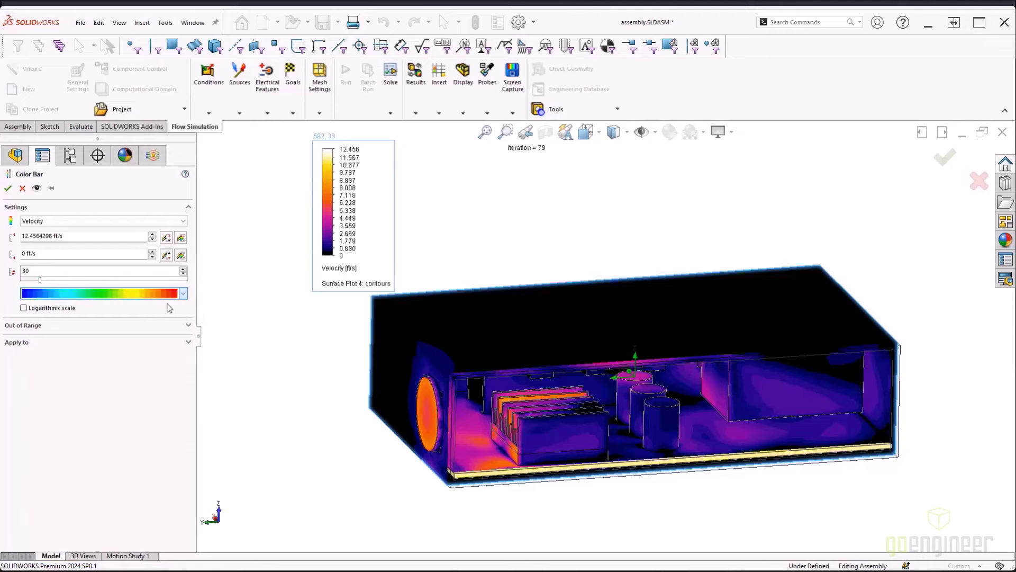
pyautogui.click(8, 188)
# Turn the results Lighting on and back off to compare the plot's shading.
pyautogui.click(462, 113)
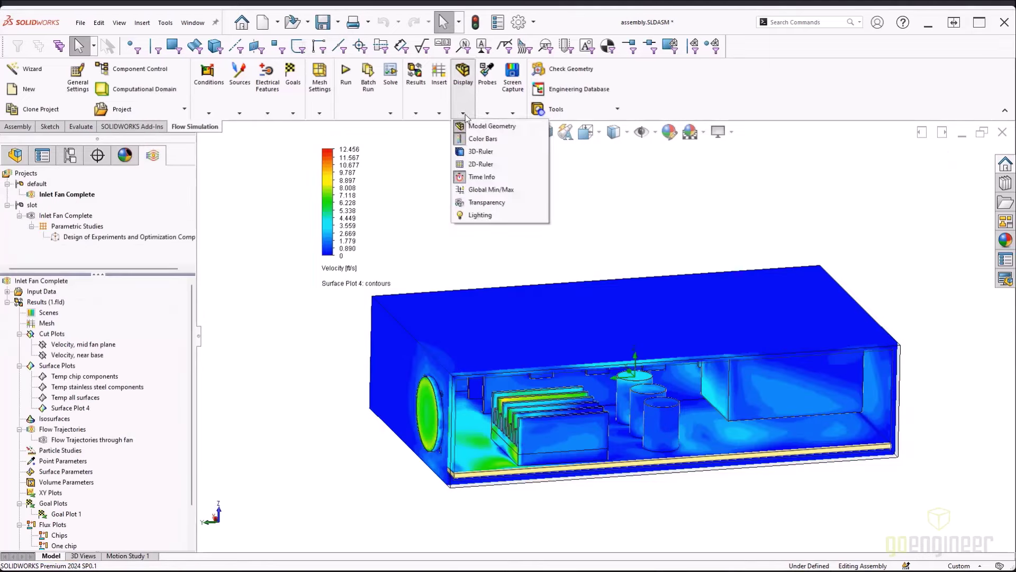
pyautogui.click(473, 215)
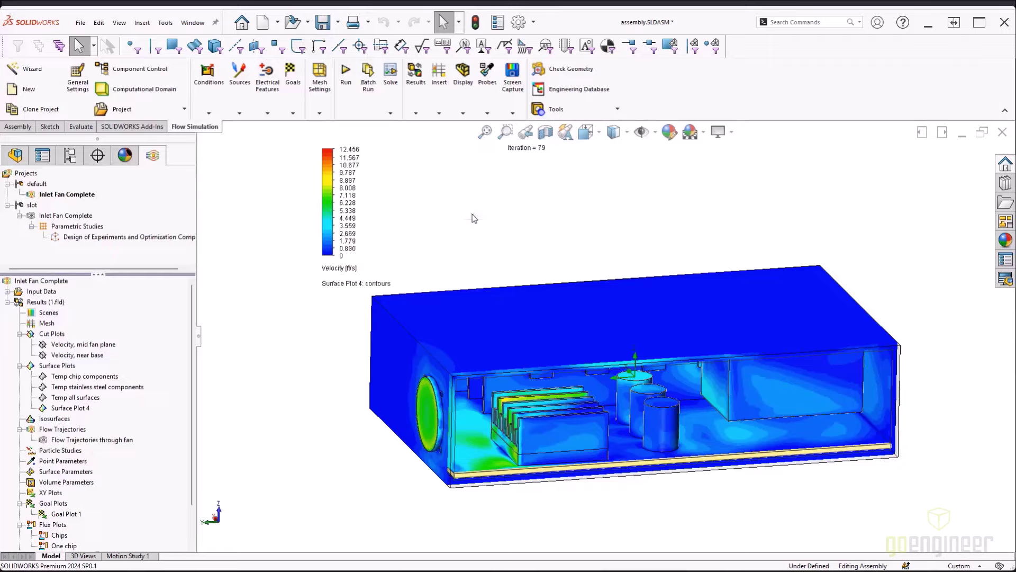
pyautogui.click(463, 113)
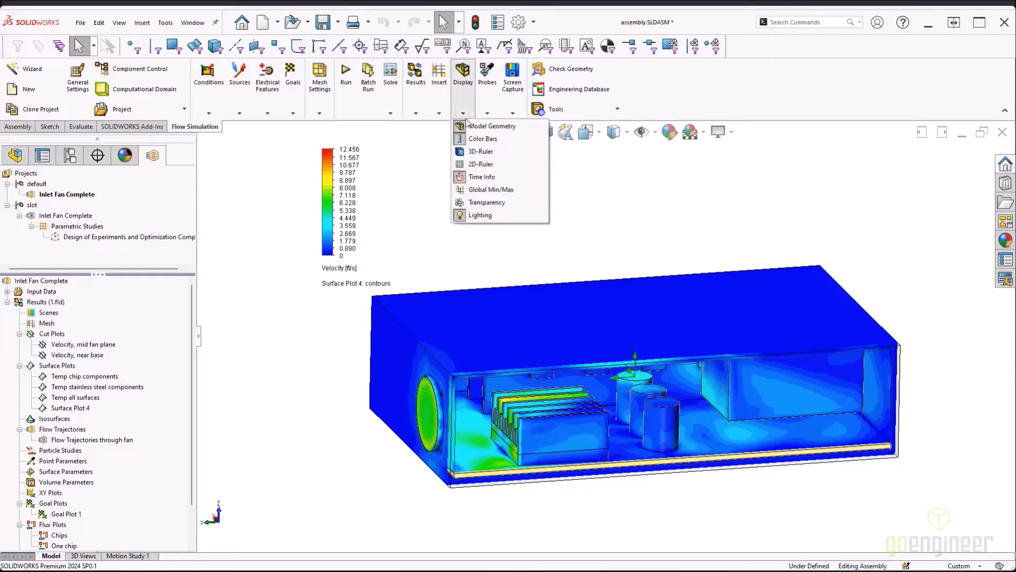
pyautogui.click(475, 216)
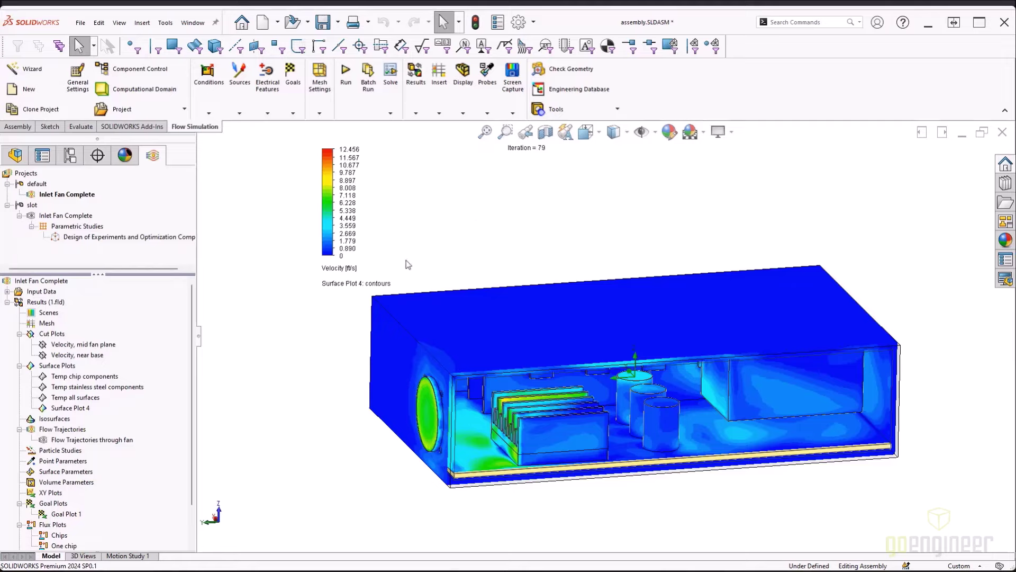
# Hide the velocity surface plot and set the model transparency to 0.50.
pyautogui.rightClick(79, 408)
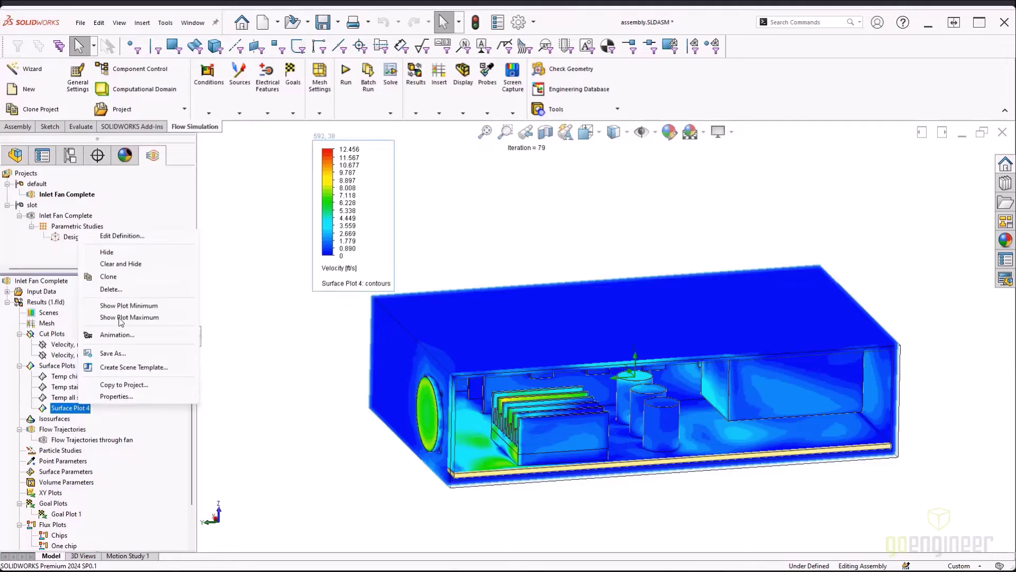
pyautogui.click(136, 253)
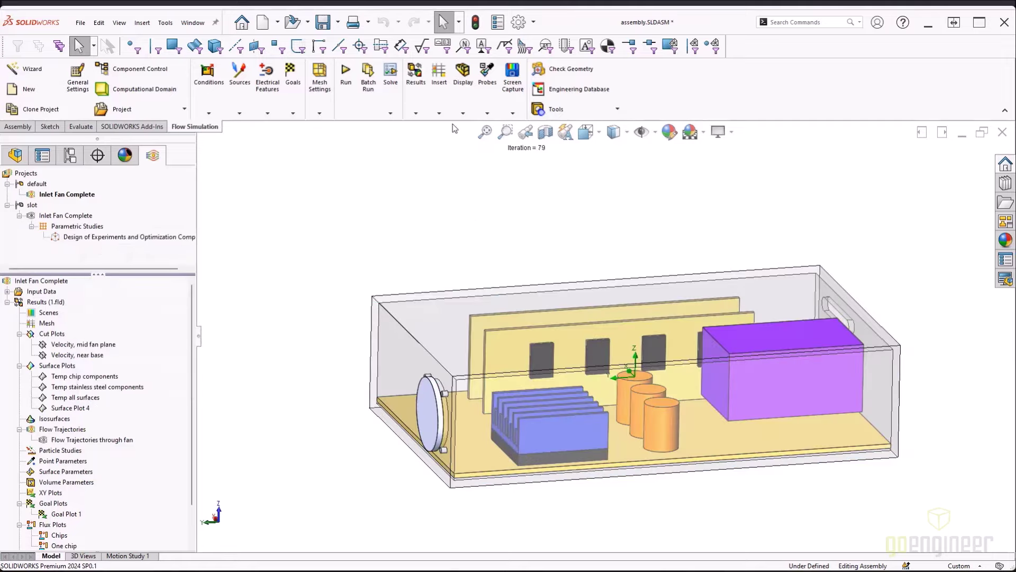
pyautogui.click(463, 113)
pyautogui.click(501, 203)
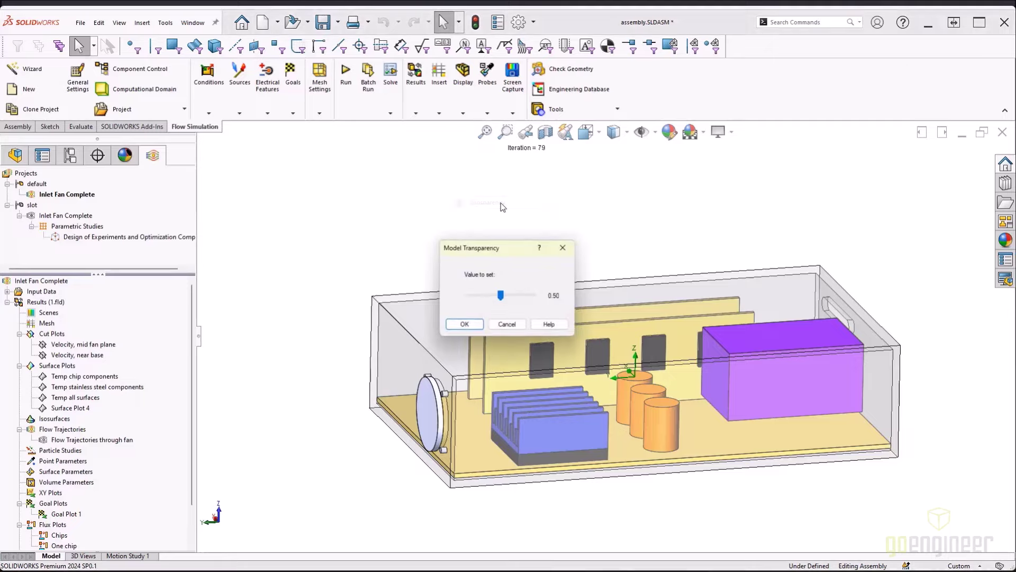
pyautogui.click(465, 324)
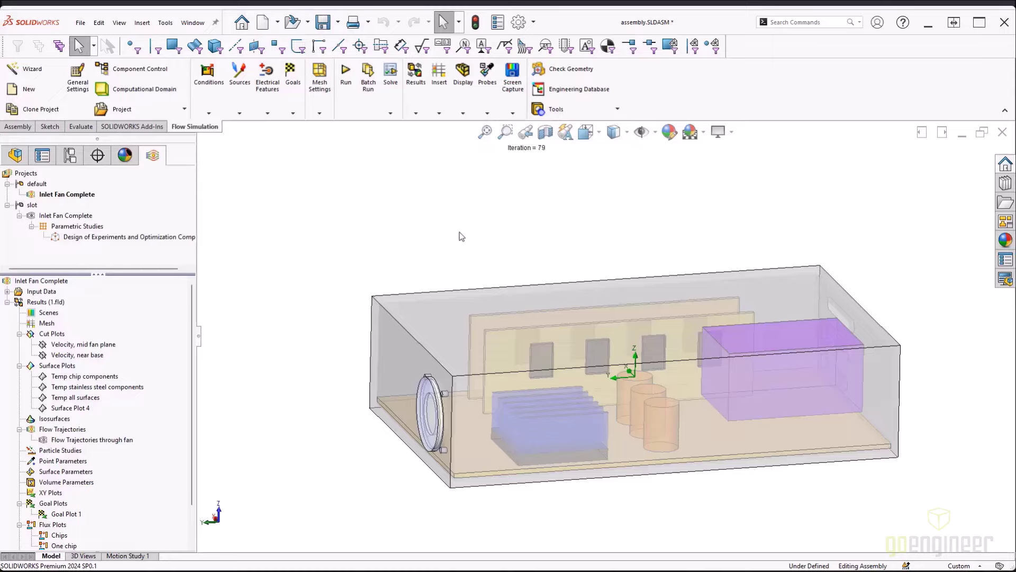
# Set the model transparency to 0.00 so the enclosure is fully opaque.
pyautogui.click(463, 112)
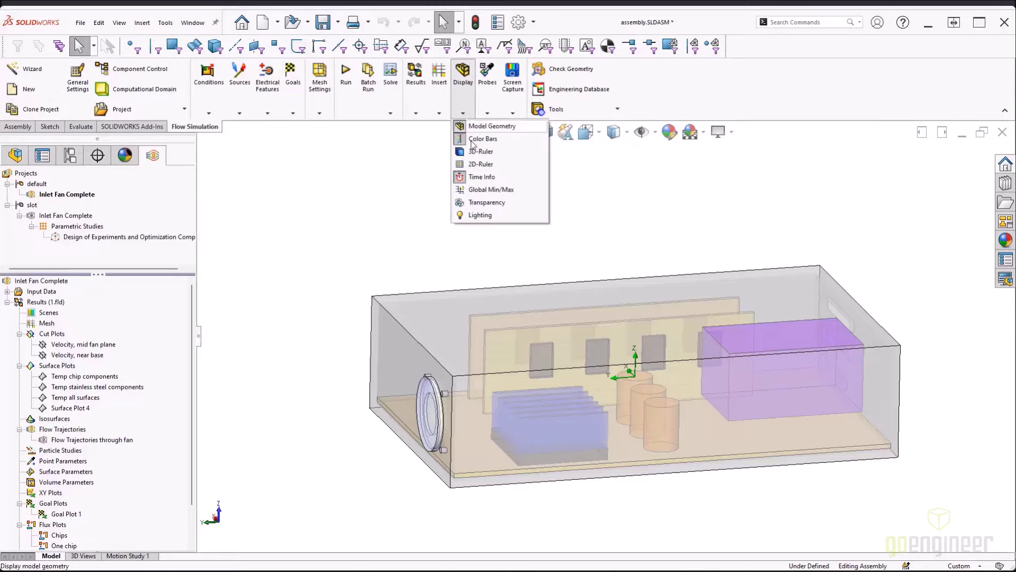
pyautogui.click(486, 202)
pyautogui.moveTo(500, 297); pyautogui.dragTo(453, 306)
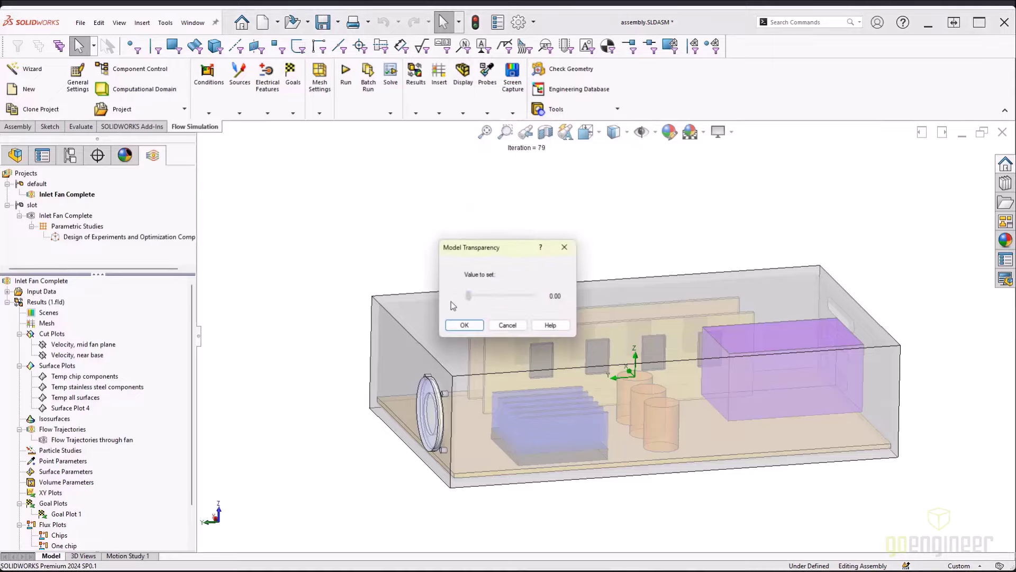
pyautogui.click(464, 325)
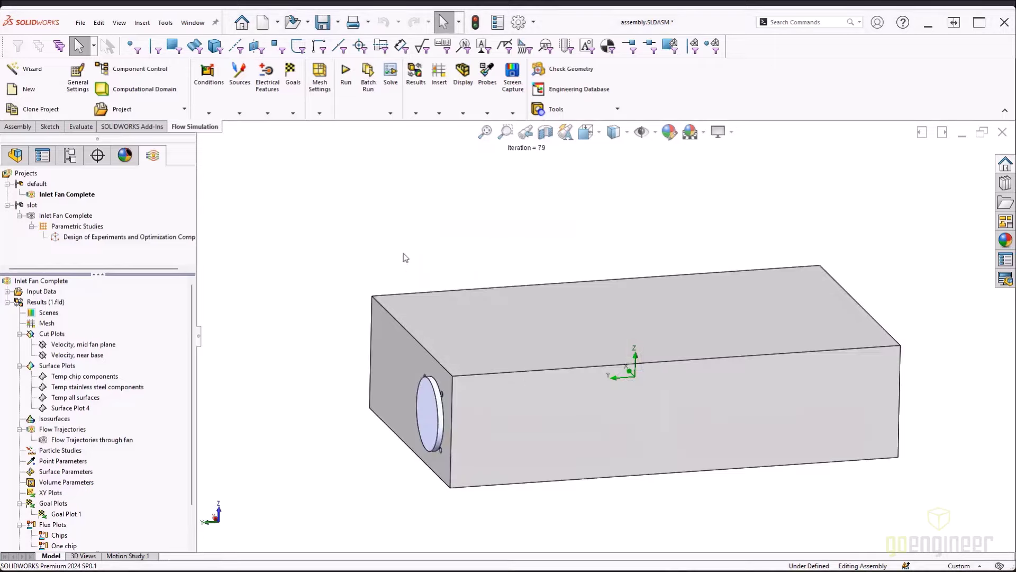
pyautogui.click(448, 301)
pyautogui.click(558, 238)
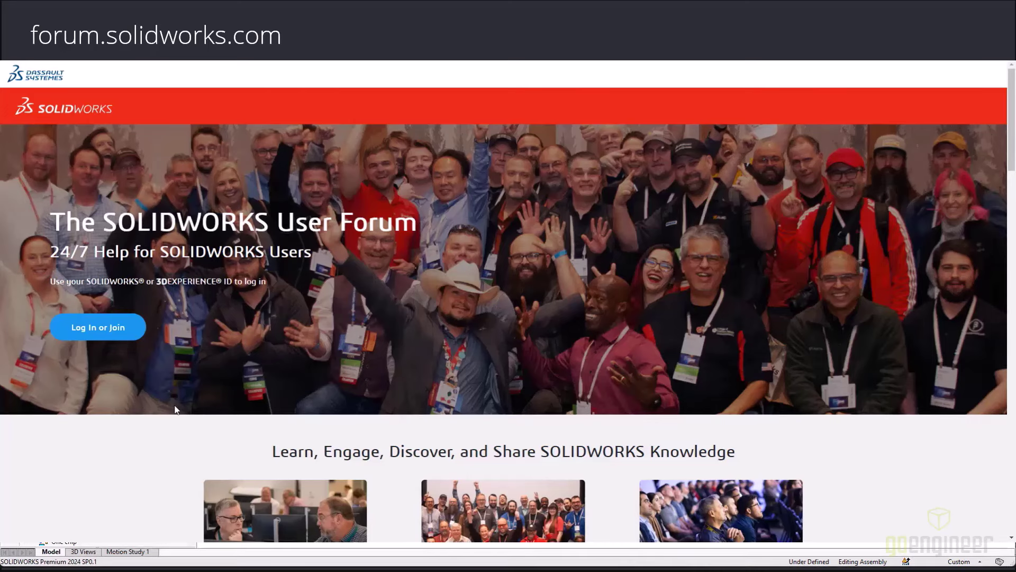
# Log in to the SOLIDWORKS User Forum, search its posts for "flow simulation", and clear the search.
pyautogui.click(133, 331)
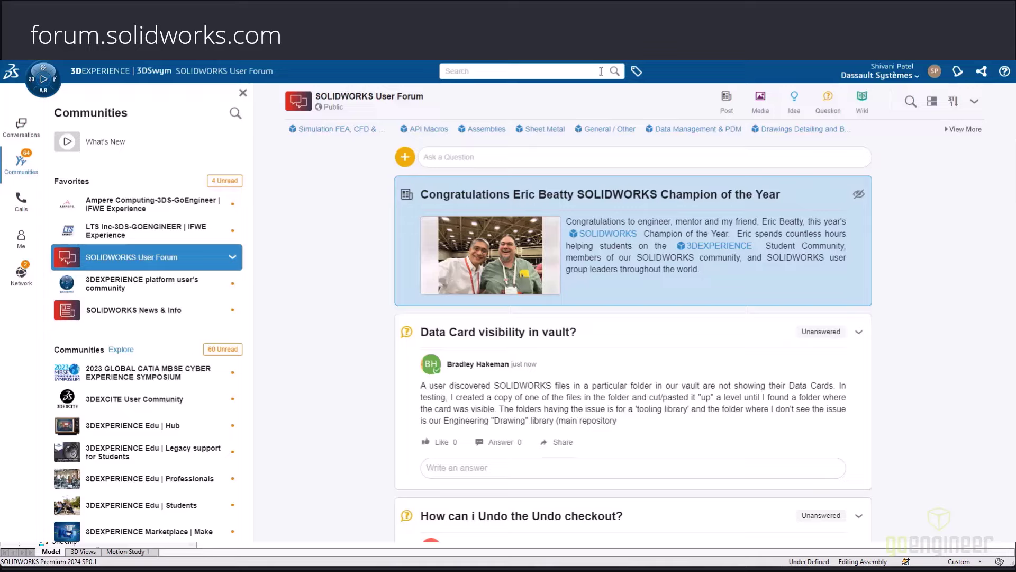
pyautogui.click(911, 102)
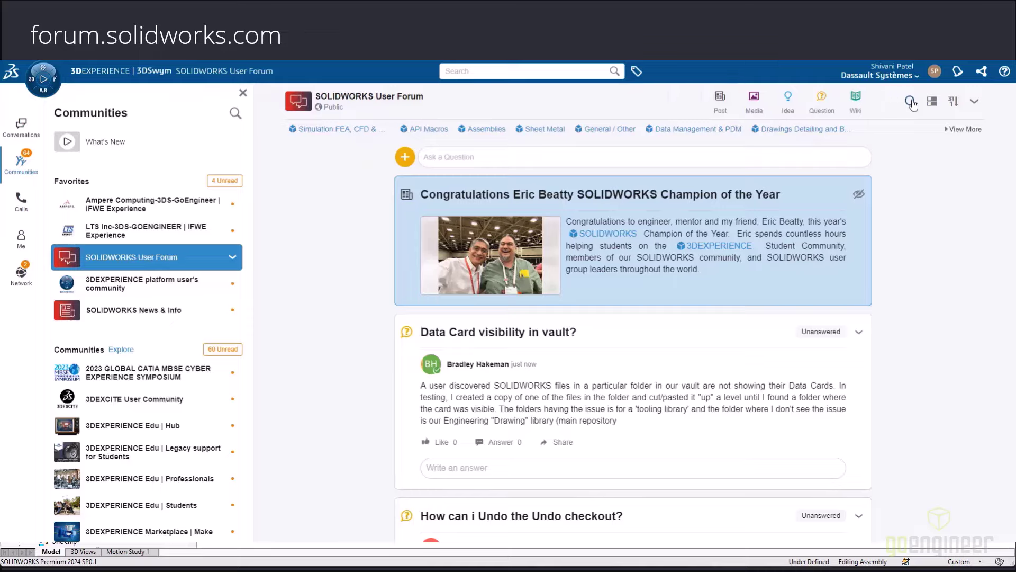
pyautogui.write('flow simulation')
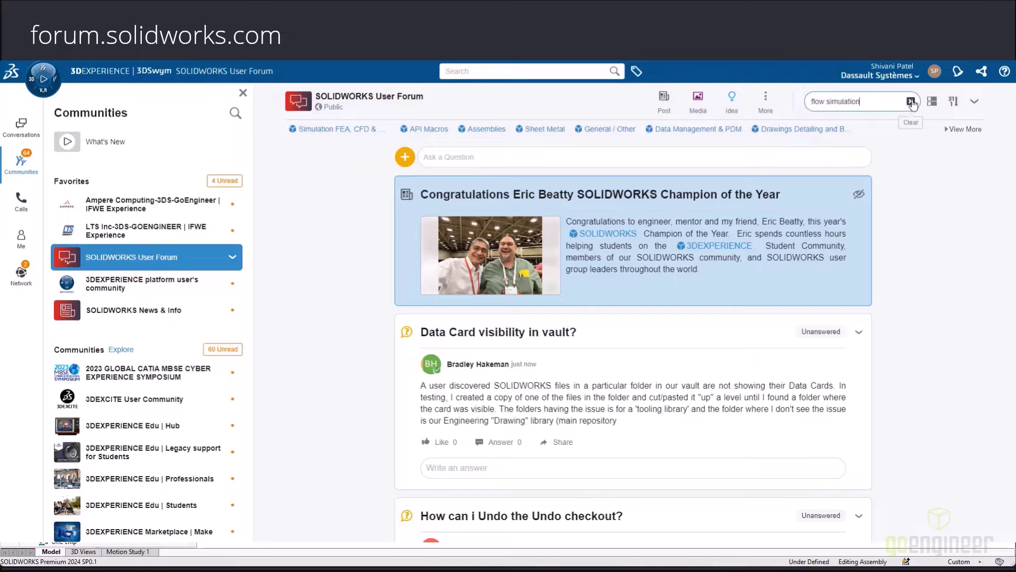
pyautogui.press('Return')
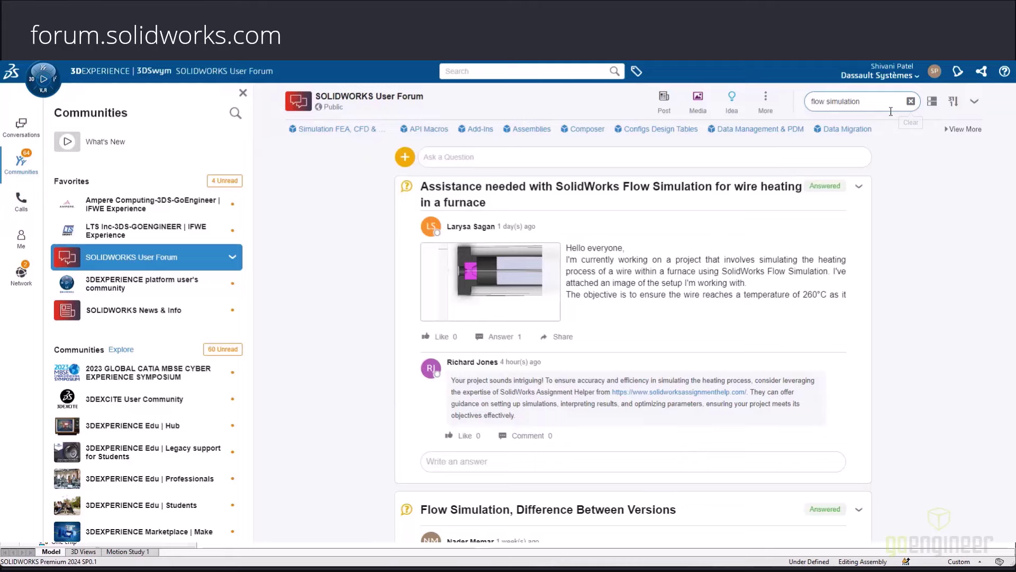
pyautogui.click(911, 101)
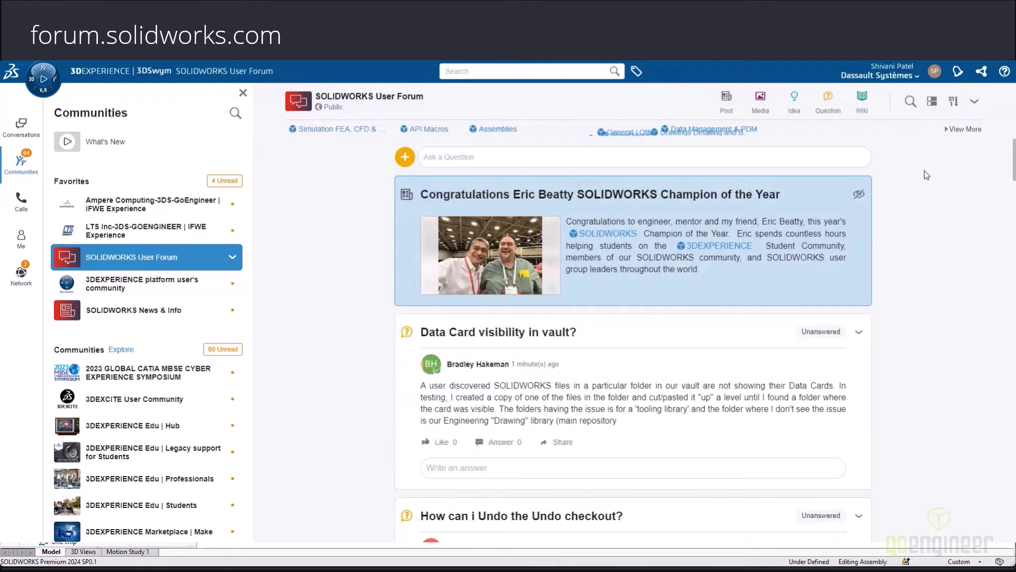
# Open the forum's wiki and expand the Self-Help Resources, Community Tagging and Getting Started sections.
pyautogui.click(867, 109)
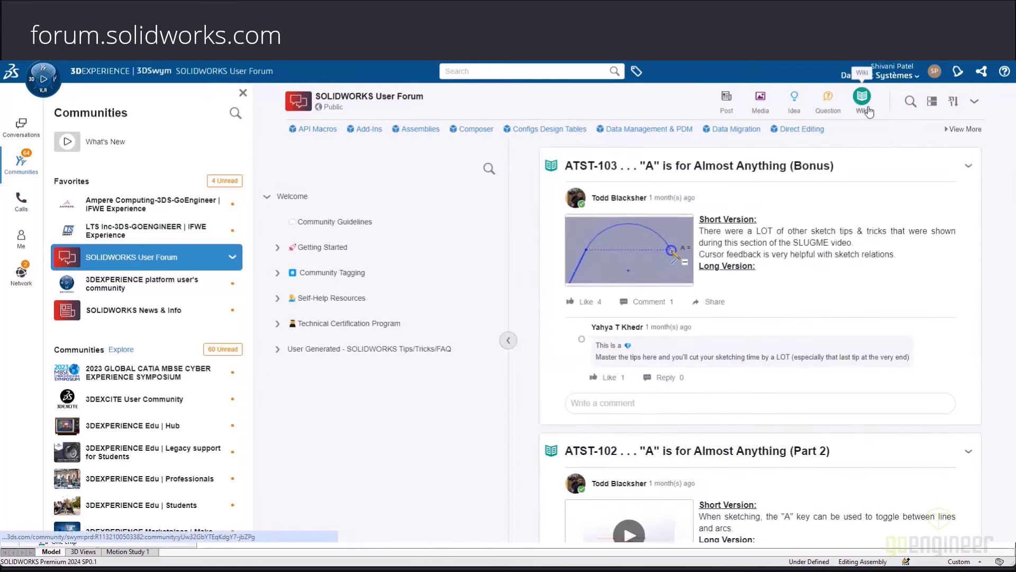
pyautogui.click(277, 300)
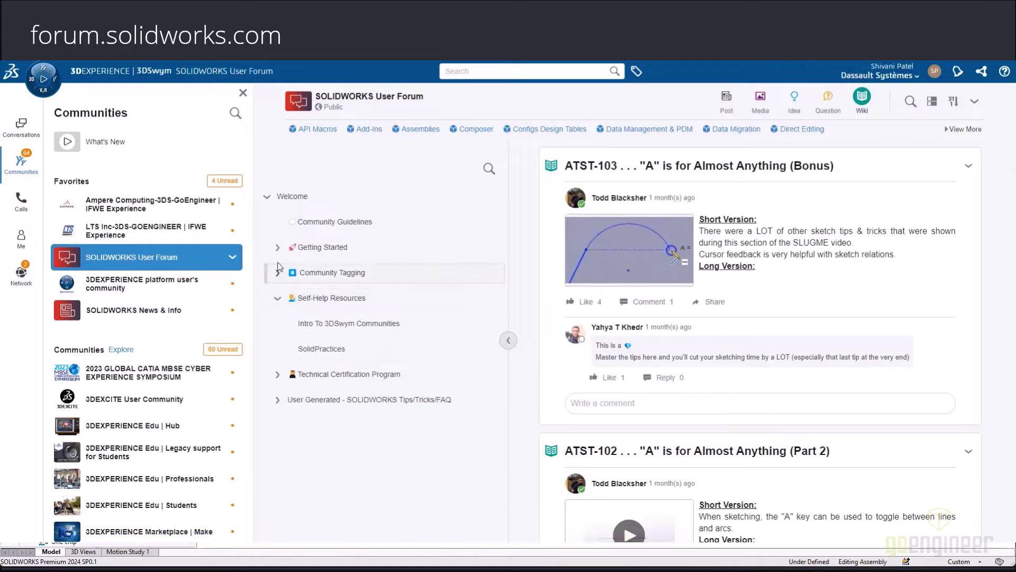
pyautogui.click(278, 274)
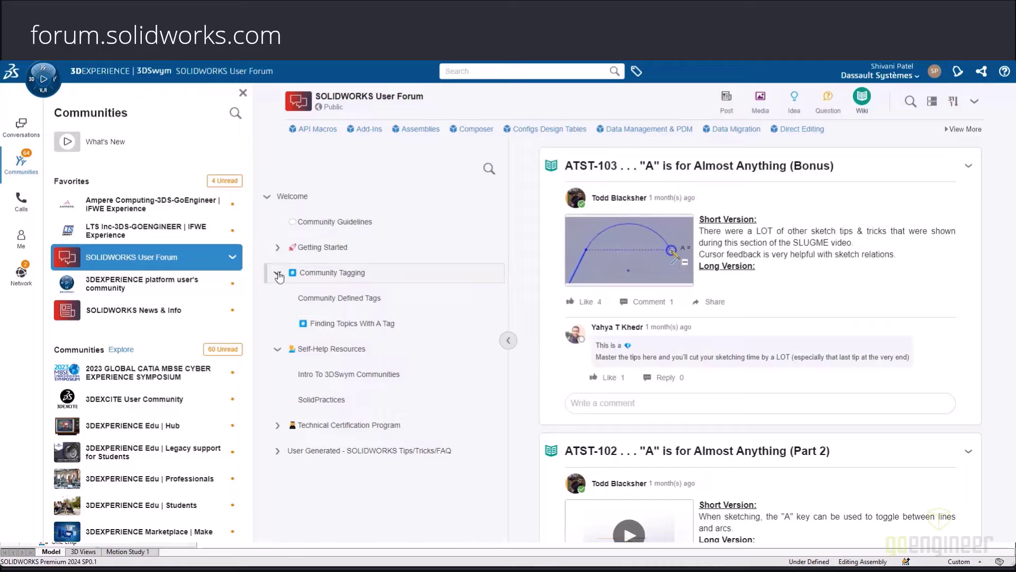
pyautogui.click(277, 249)
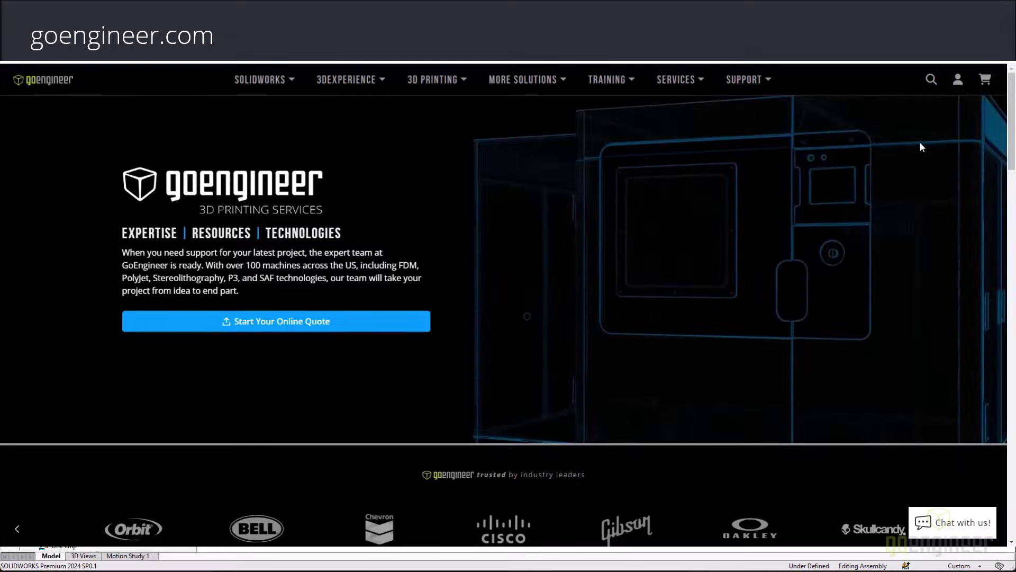
# Open the GoEngineer Community from the goengineer.com account options.
pyautogui.click(959, 80)
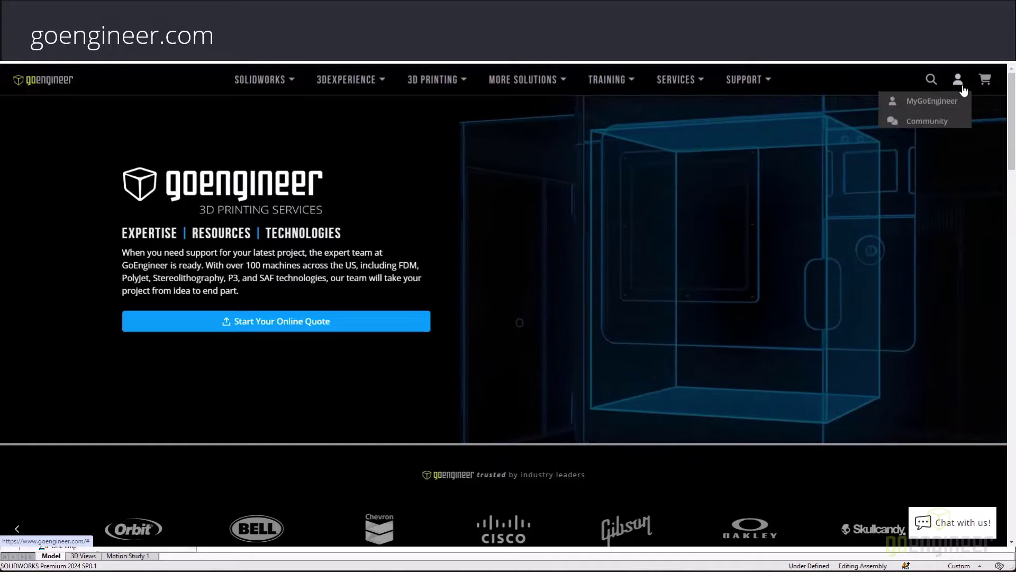
pyautogui.click(959, 125)
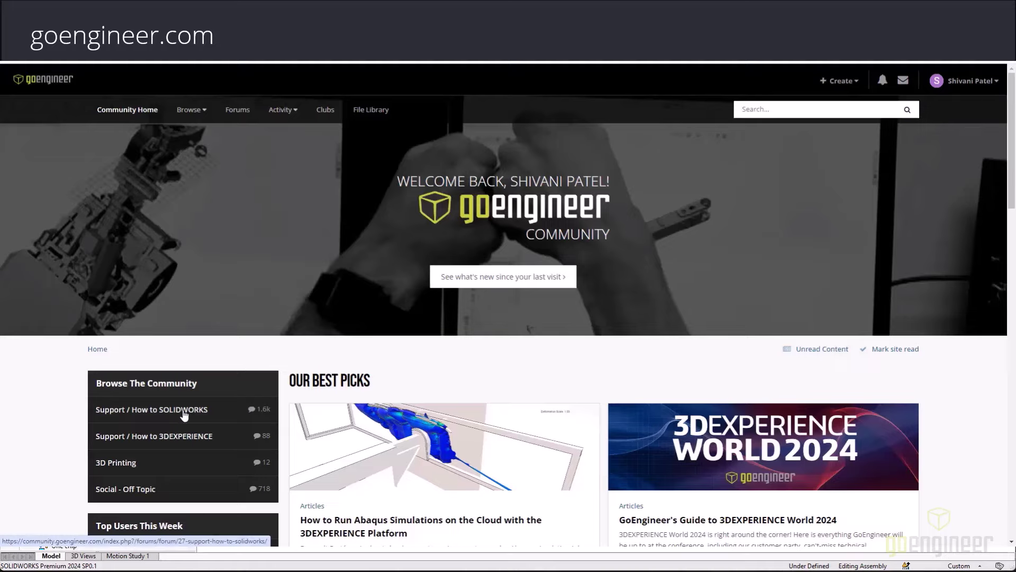
# Open the General Q&A forum under Support / How to SOLIDWORKS and browse its topics.
pyautogui.click(184, 410)
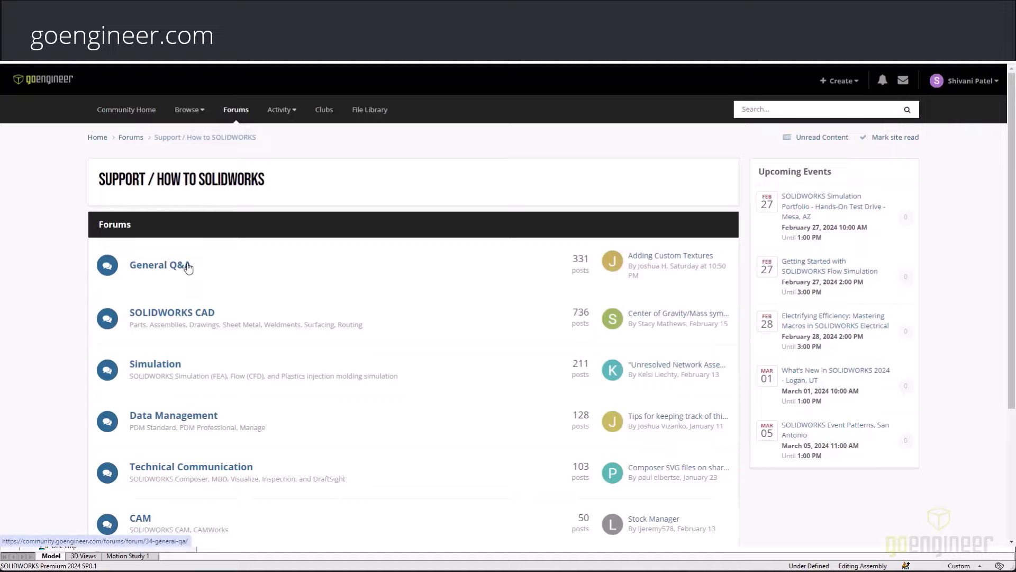
pyautogui.click(188, 266)
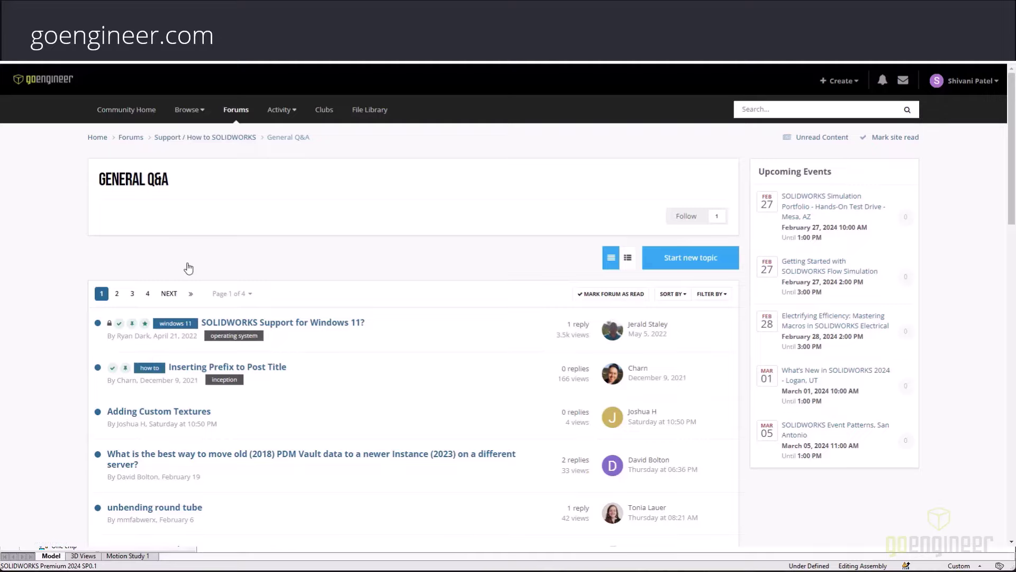
pyautogui.scroll(-5, 189, 269)
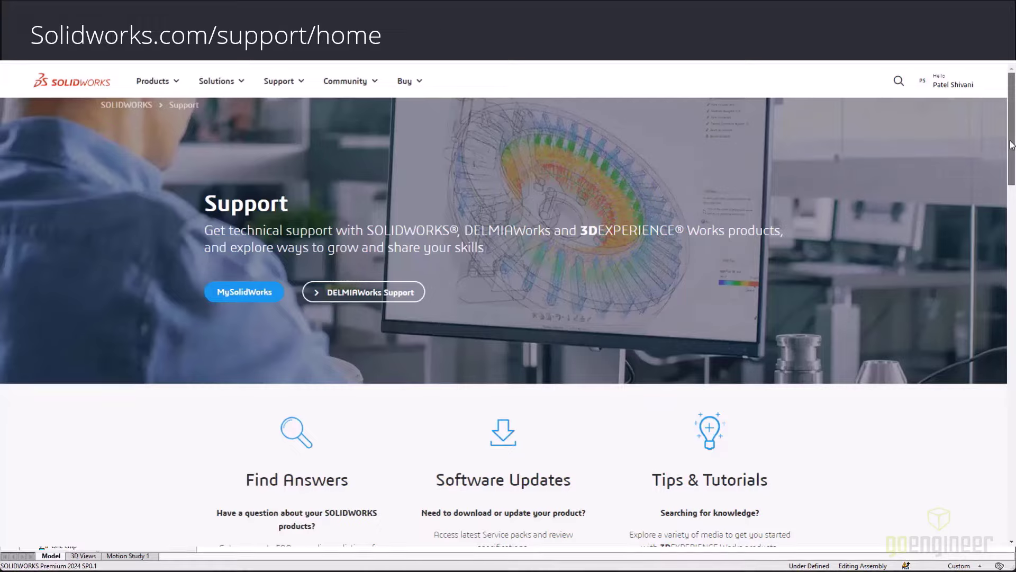
# Open the 3DS Knowledge Base from the SOLIDWORKS support page and search it for "flow simulation".
pyautogui.moveTo(1011, 144); pyautogui.dragTo(1014, 203)
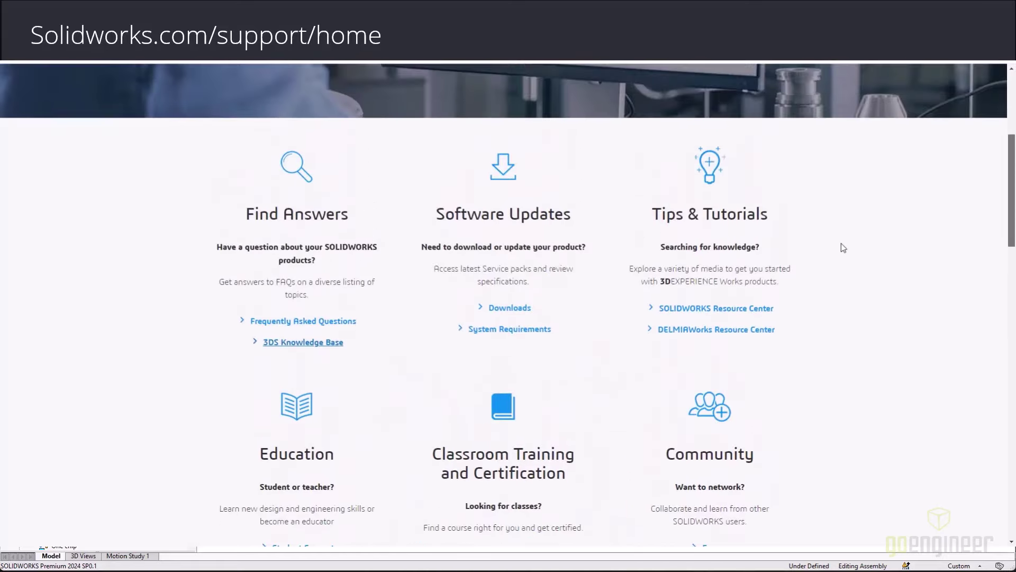
pyautogui.click(332, 344)
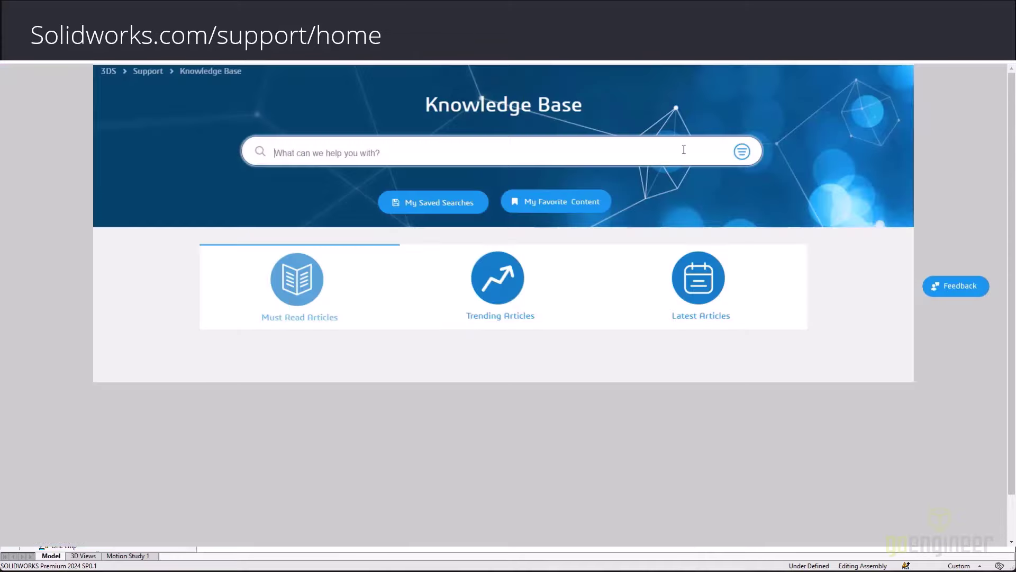
pyautogui.click(682, 150)
pyautogui.write('flow simulation')
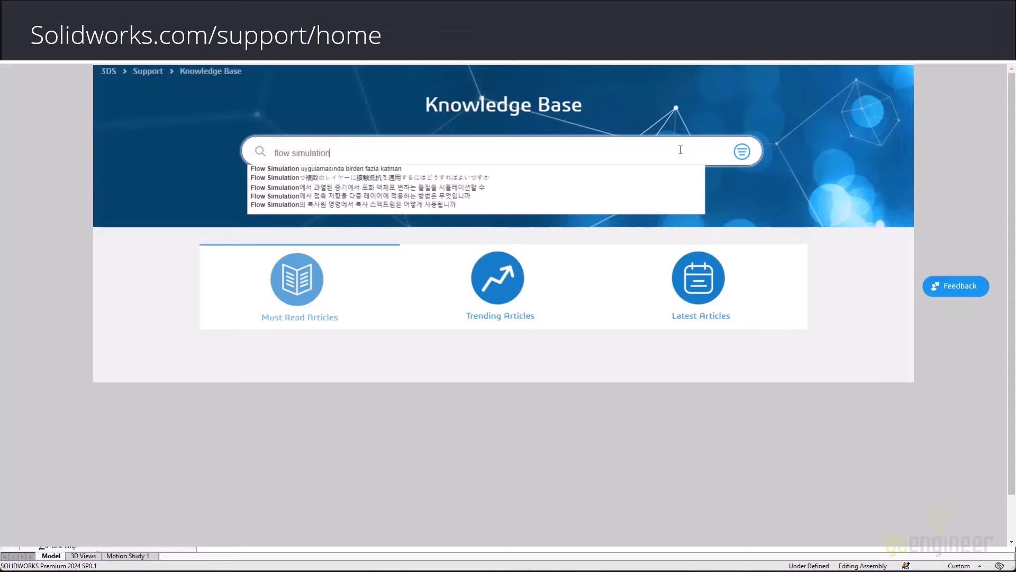
pyautogui.press('Return')
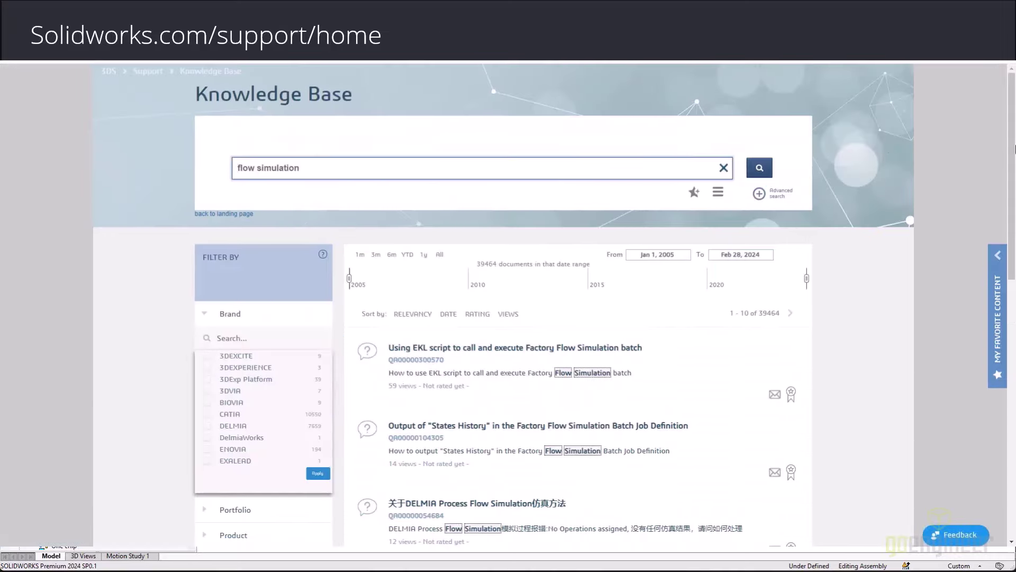
# Filter the Knowledge Base results to the SOLIDWORKS brand.
pyautogui.scroll(-2, 793, 147)
pyautogui.scroll(-1, 349, 188)
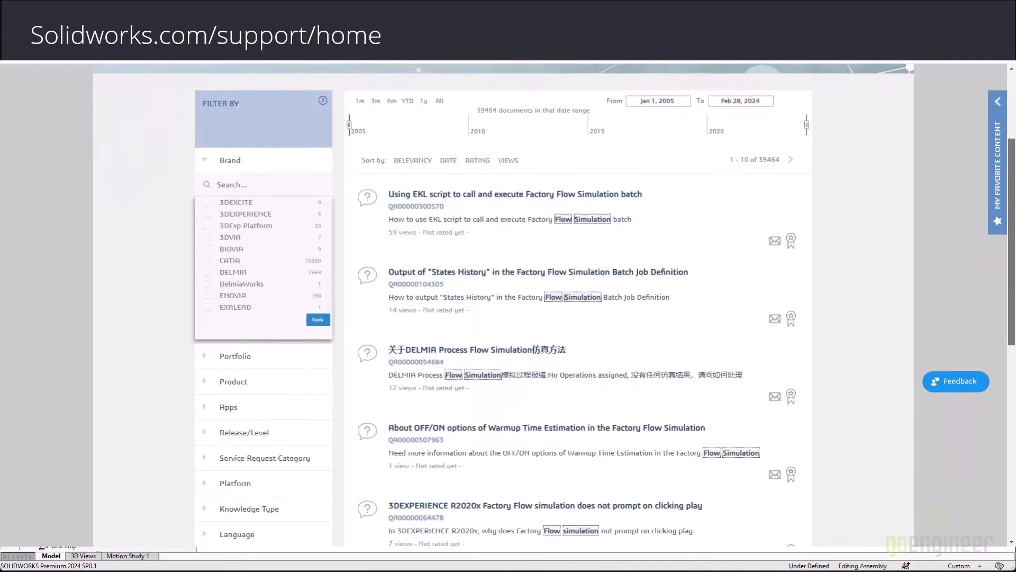
pyautogui.click(268, 178)
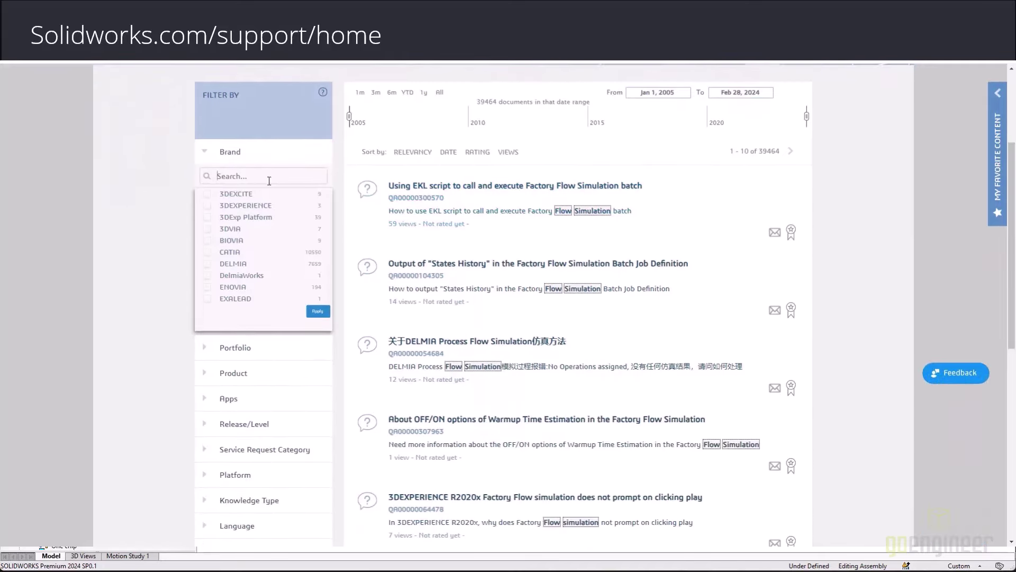
pyautogui.write('solid')
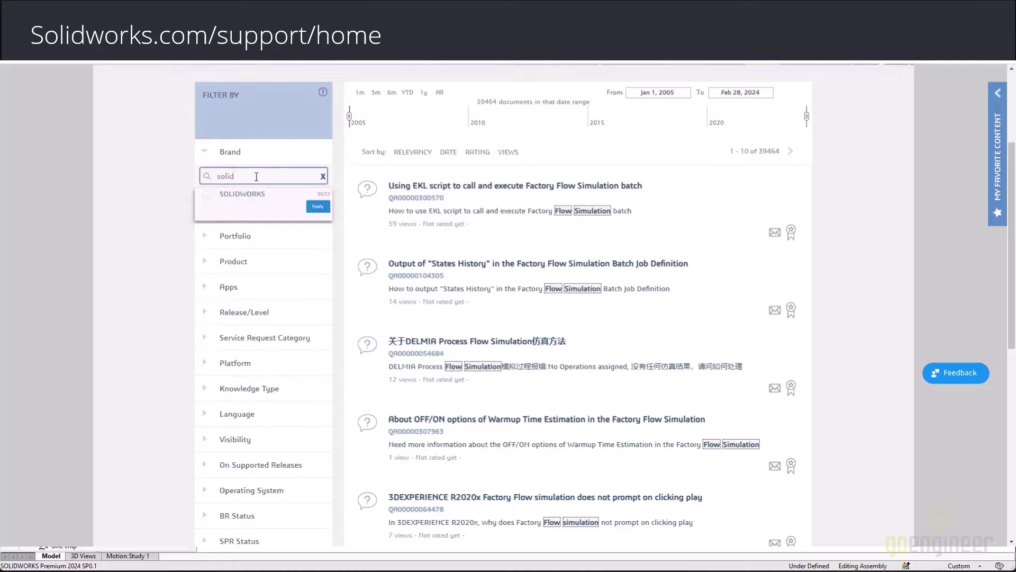
pyautogui.click(208, 196)
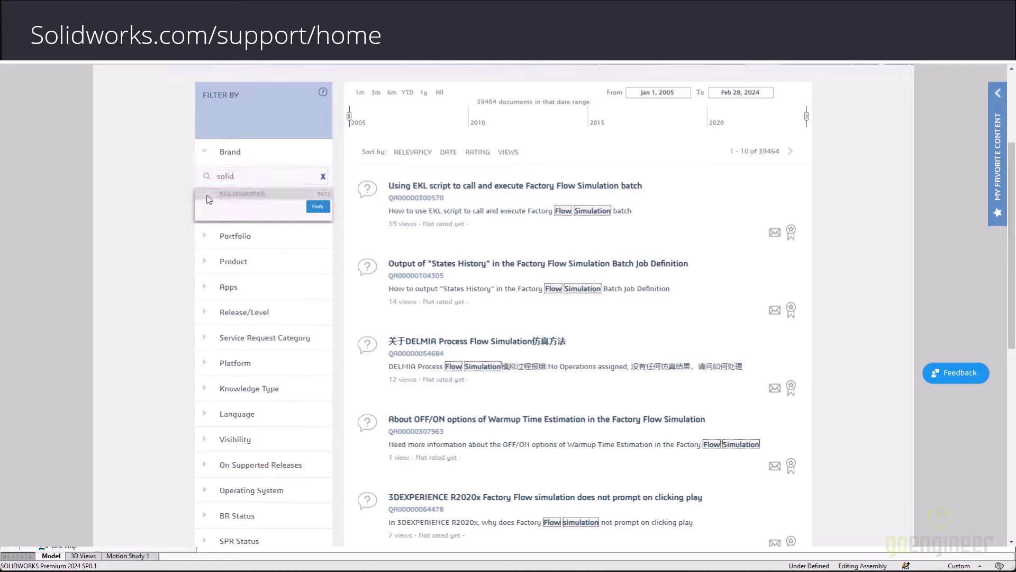
pyautogui.click(318, 206)
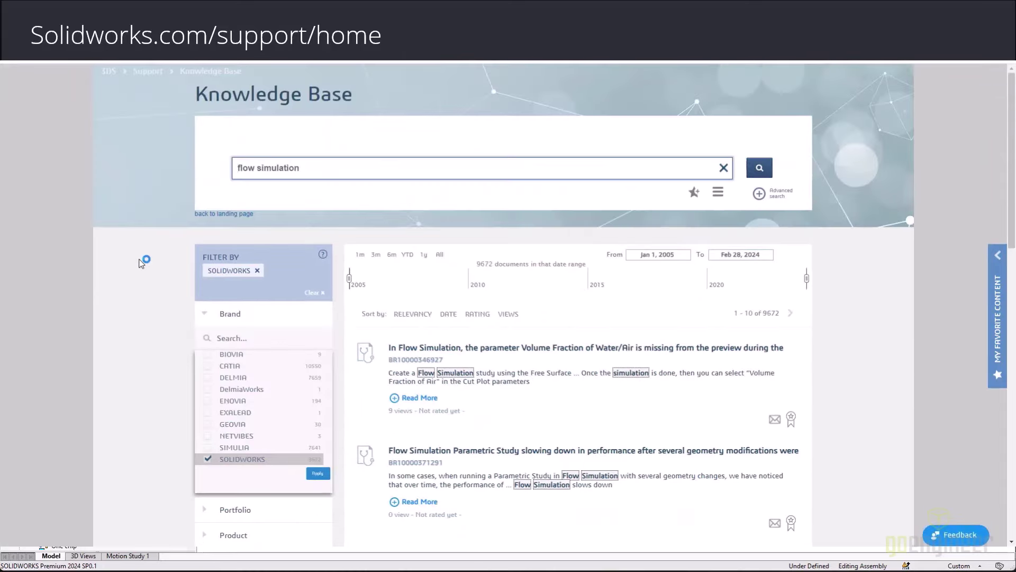
# Expand the Knowledge Type filter and select Question & Answer and Bug Report.
pyautogui.scroll(-4, 141, 263)
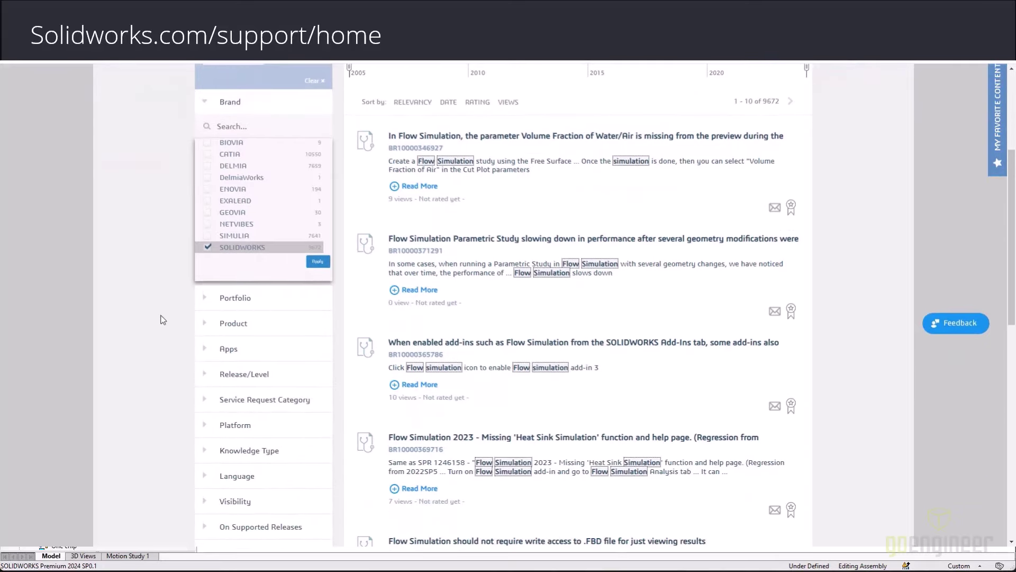
pyautogui.click(208, 454)
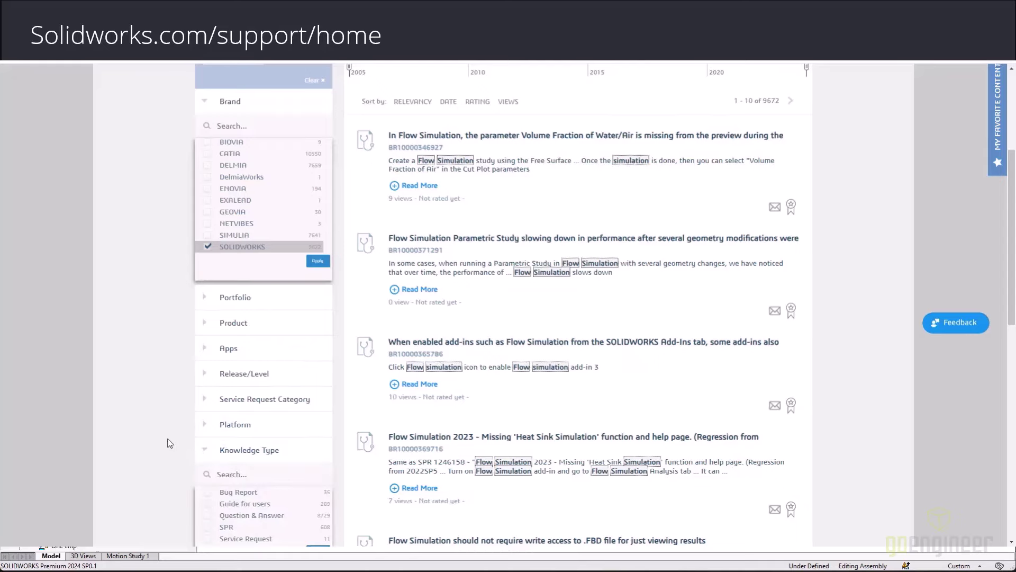
pyautogui.scroll(-3, 166, 418)
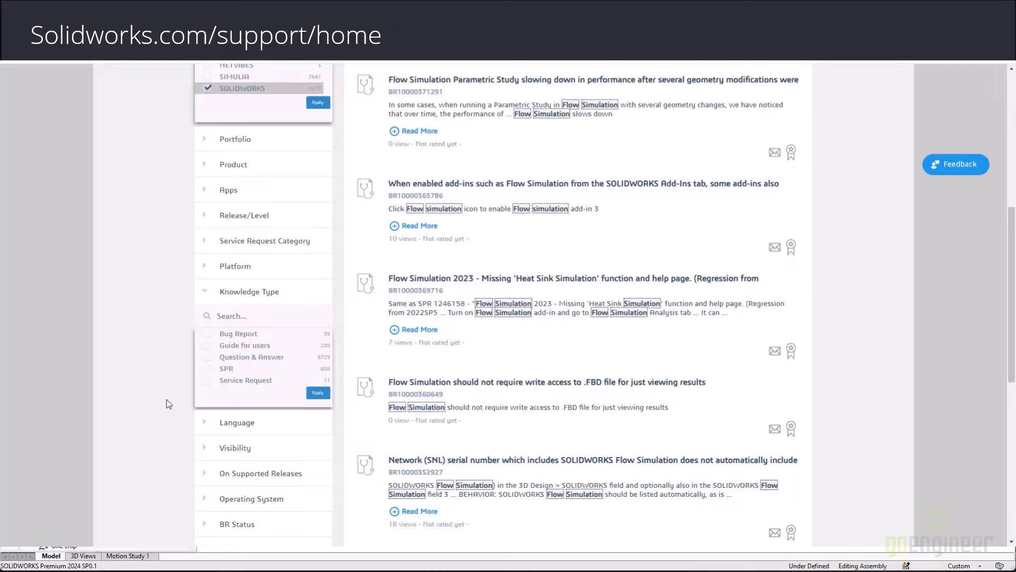
pyautogui.click(207, 356)
pyautogui.click(208, 335)
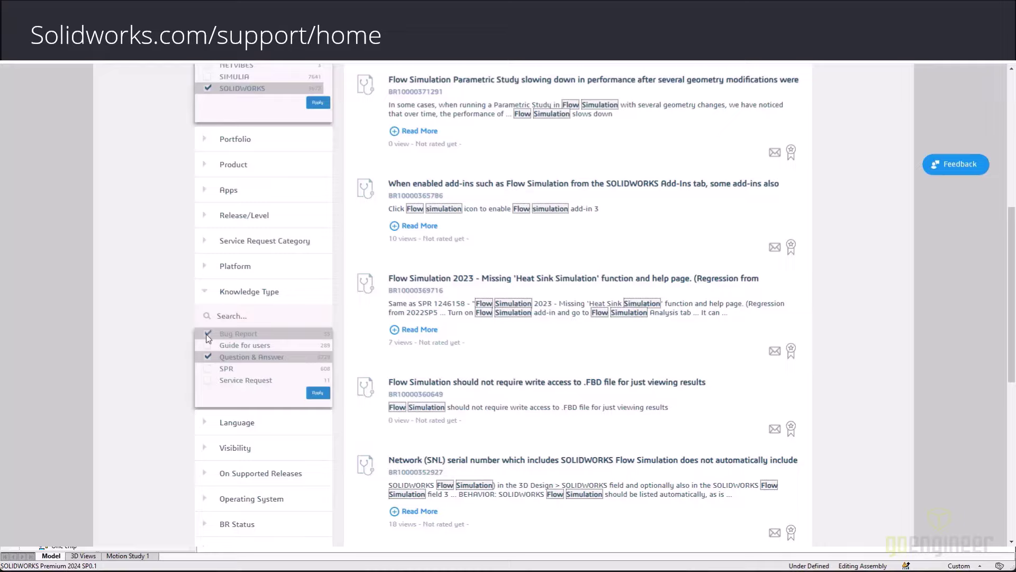
pyautogui.click(259, 382)
pyautogui.click(255, 384)
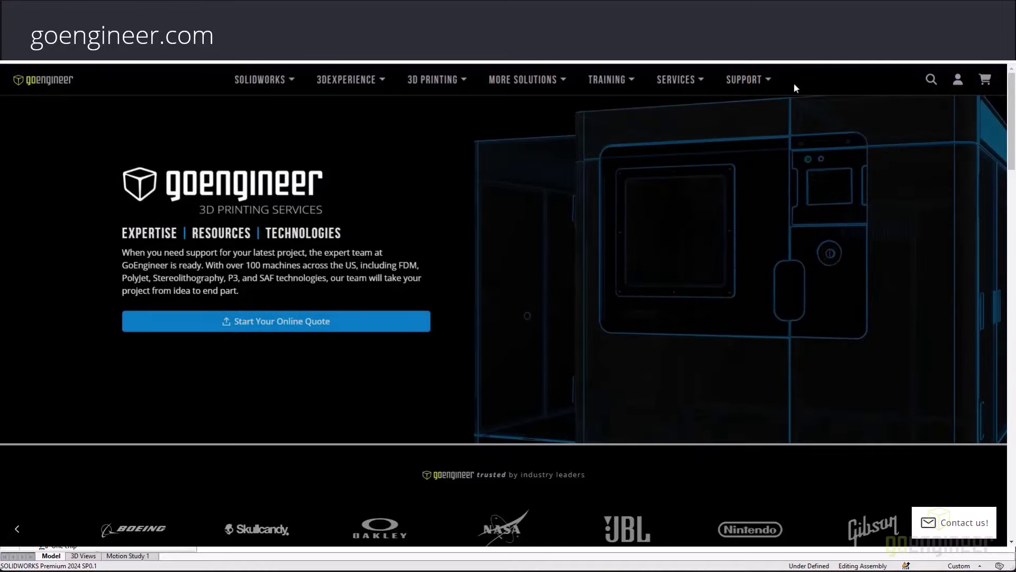
# Open the GoEngineer blog from the goengineer.com support options and look through its article categories.
pyautogui.click(769, 81)
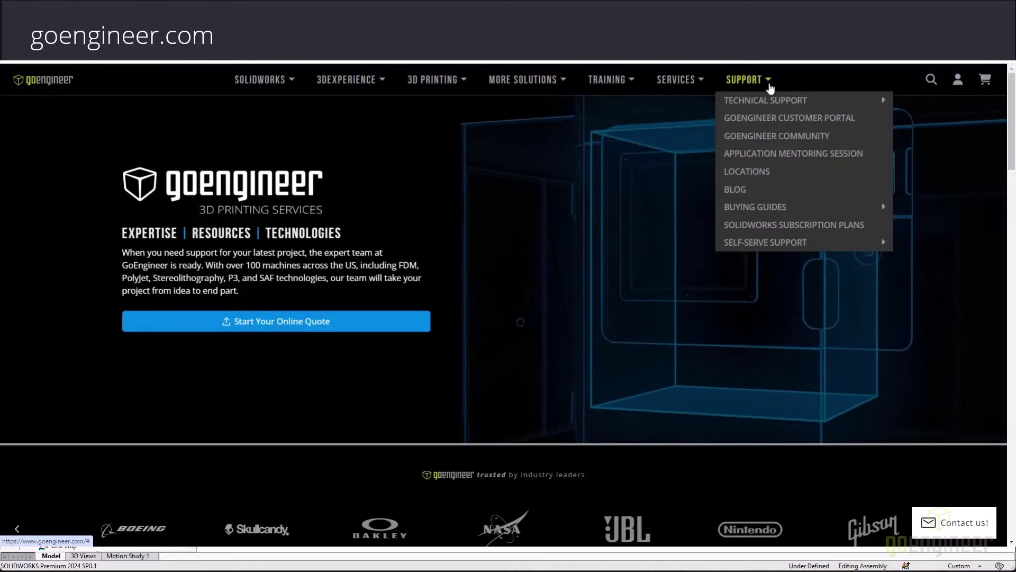
pyautogui.click(773, 190)
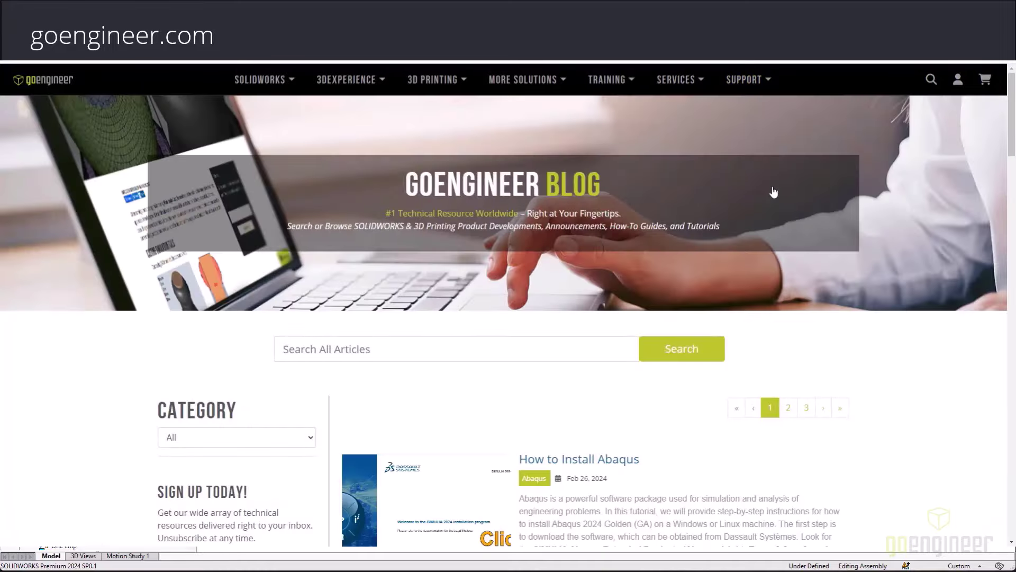
pyautogui.click(303, 435)
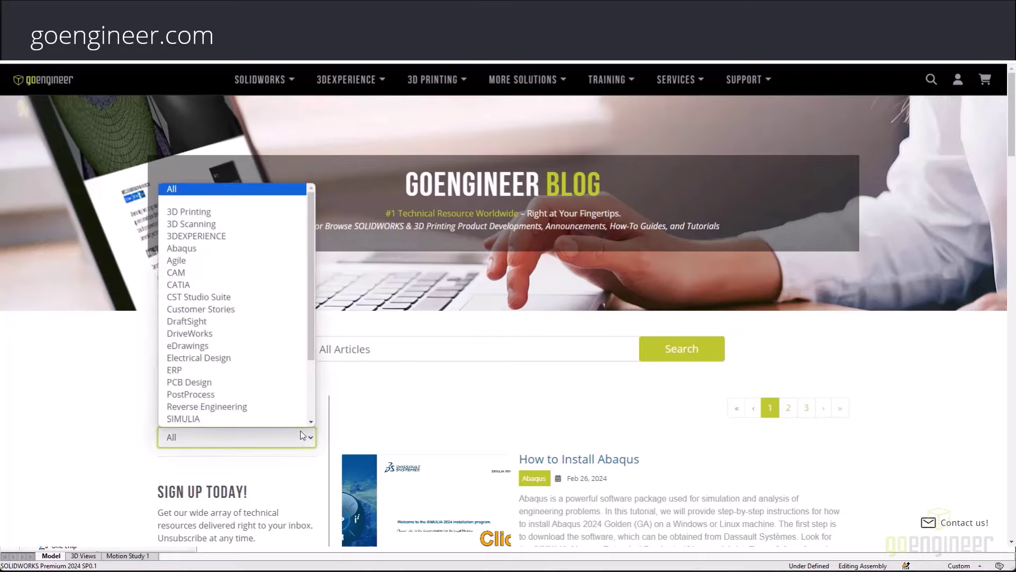
pyautogui.scroll(-3, 300, 415)
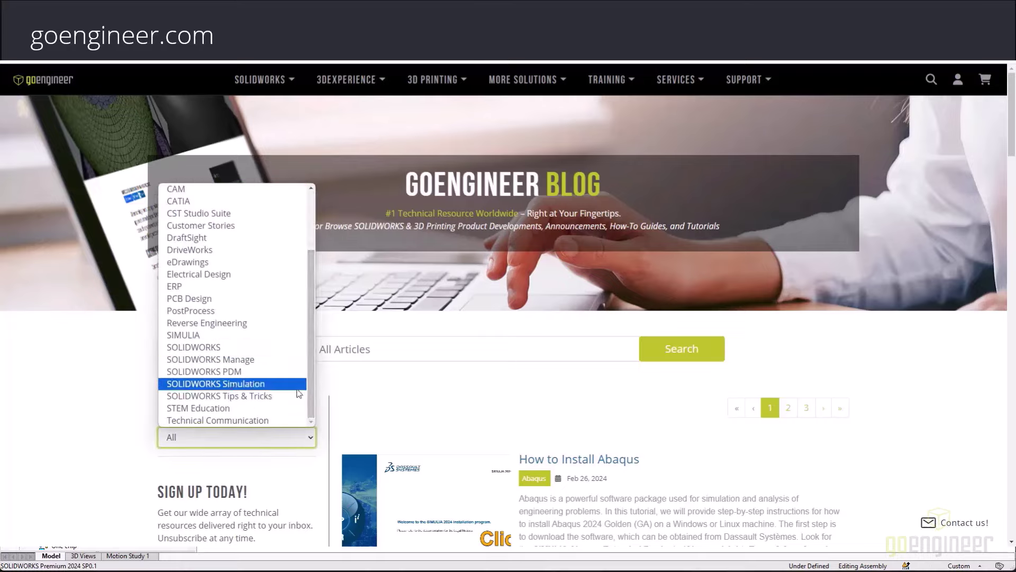
# Search the blog articles for "flow simulation cpu" and browse the results.
pyautogui.click(358, 348)
pyautogui.write('flow si')
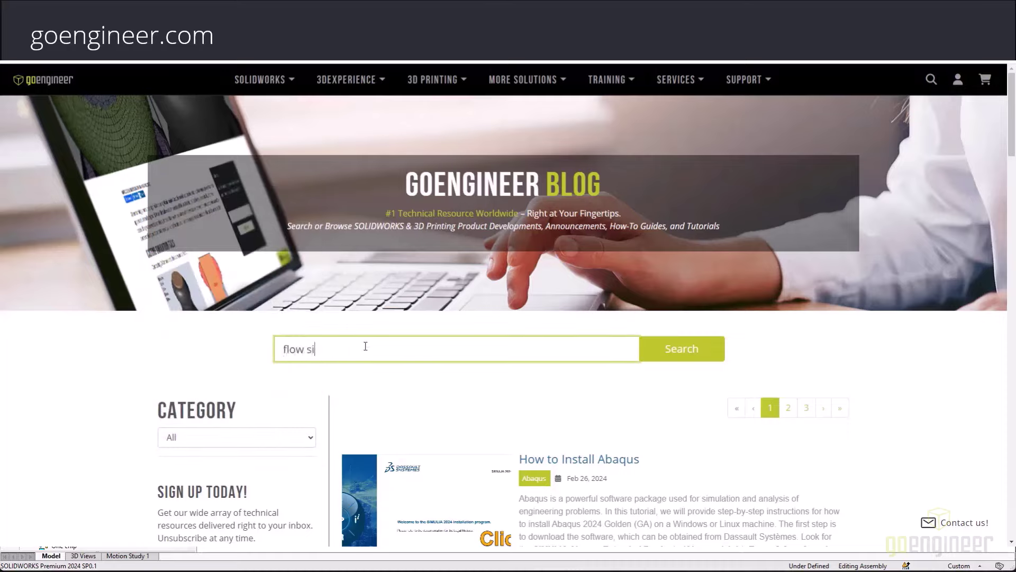
pyautogui.write('mulation epu')
pyautogui.press('Return')
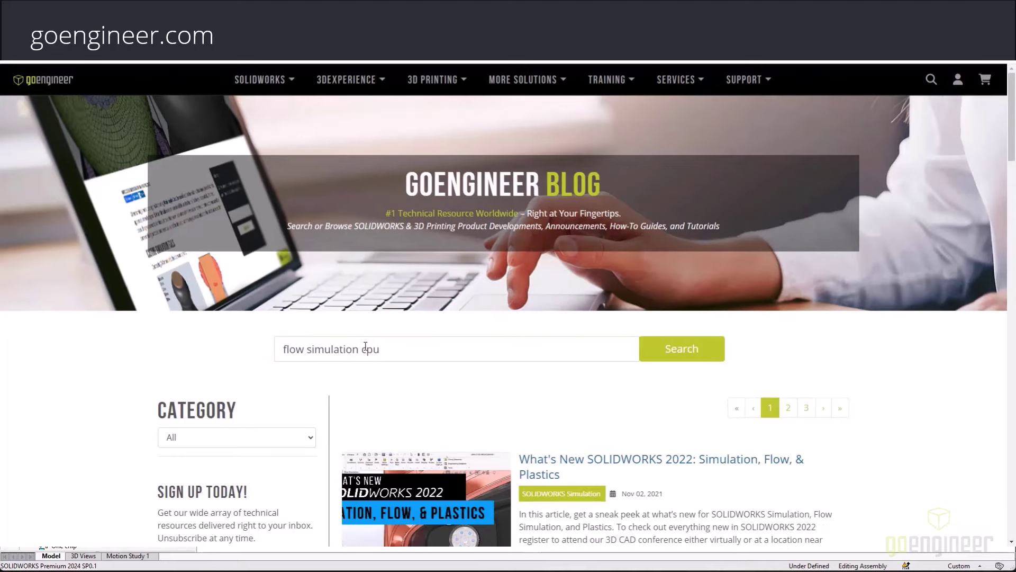
pyautogui.moveTo(1009, 156); pyautogui.dragTo(1012, 271)
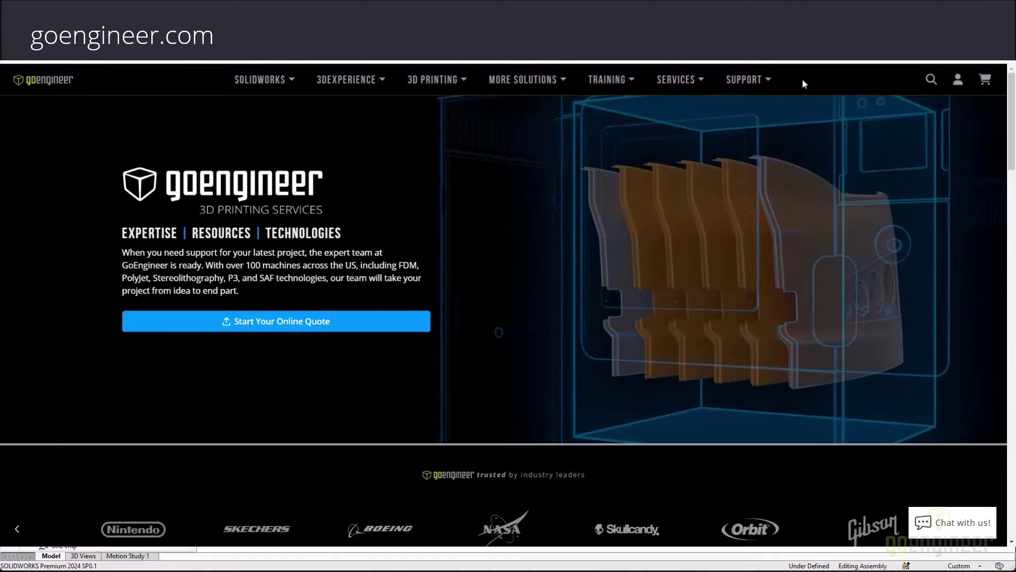
# Open GoEngineer's Software Support page, examine the Schedule Sessions section, and return to the start of the page.
pyautogui.click(767, 82)
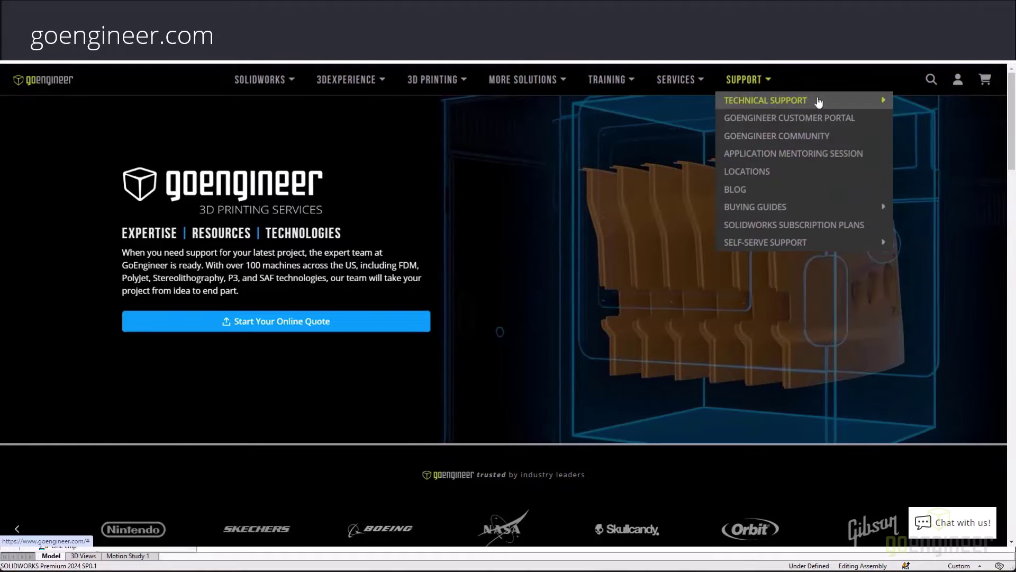
pyautogui.moveTo(820, 102)
pyautogui.click(690, 105)
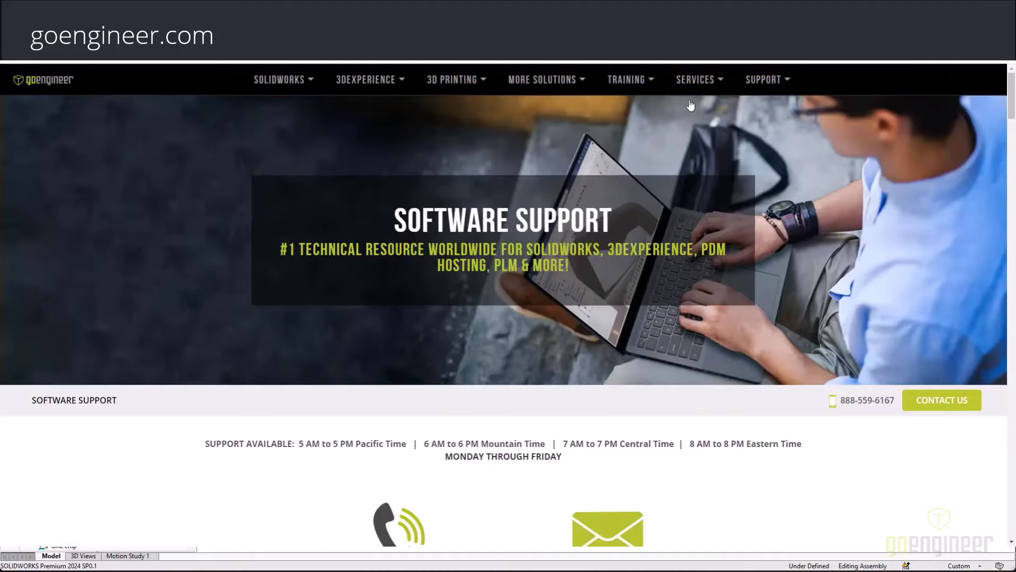
pyautogui.moveTo(1012, 90); pyautogui.dragTo(1014, 159)
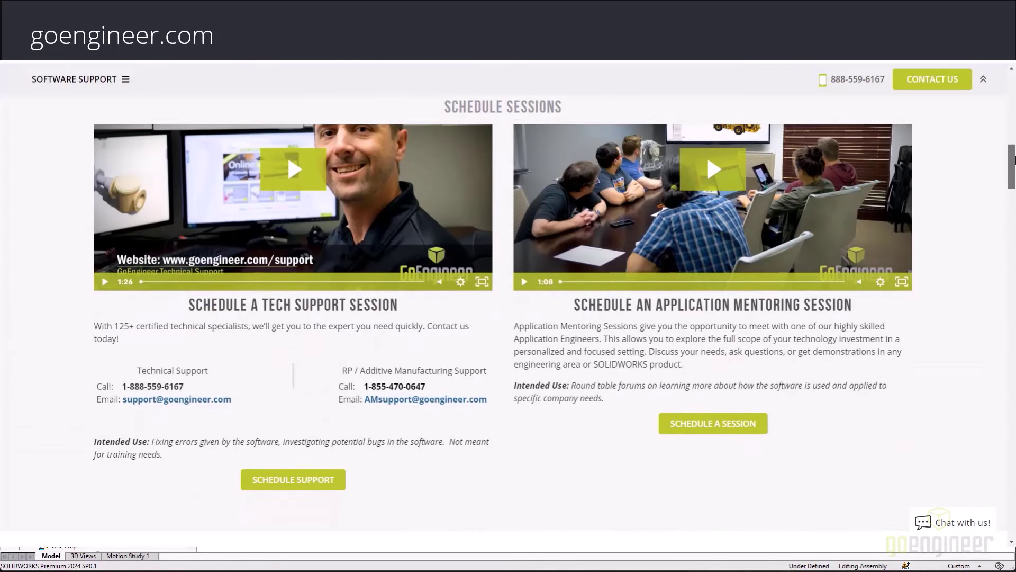
pyautogui.click(983, 79)
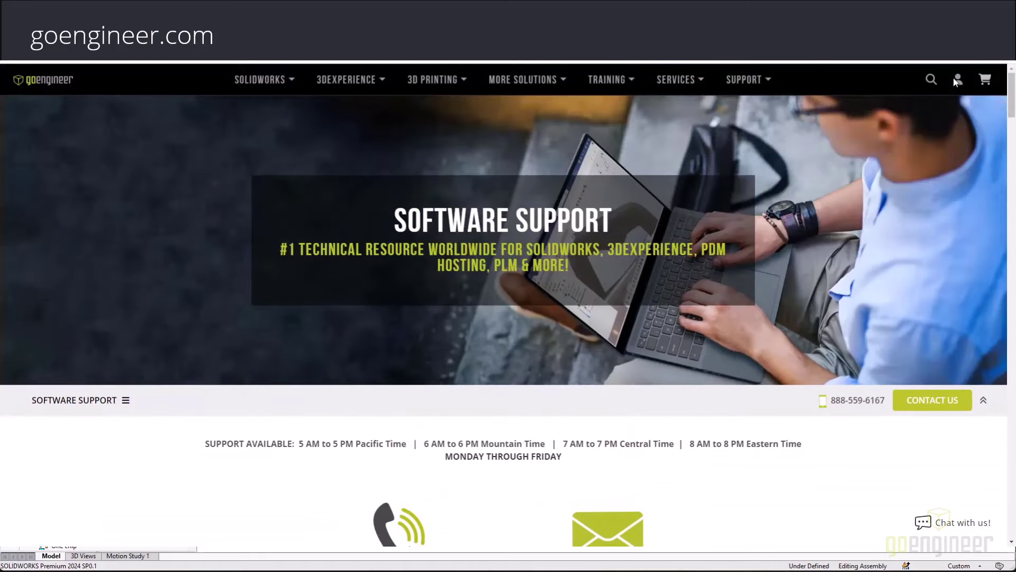
# Open the GoEngineer Customer Portal and log in through the employee login.
pyautogui.moveTo(773, 83)
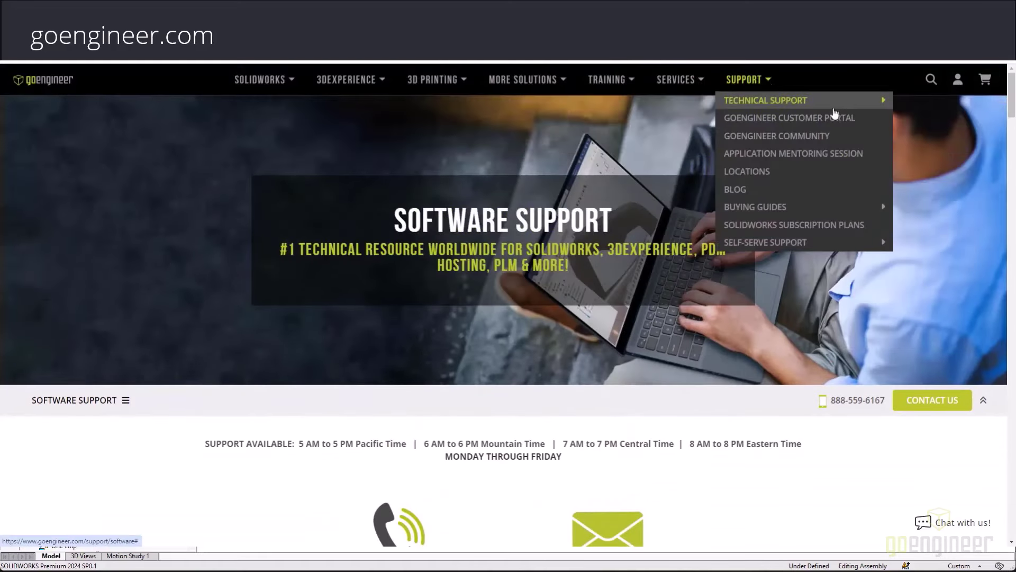
pyautogui.click(871, 119)
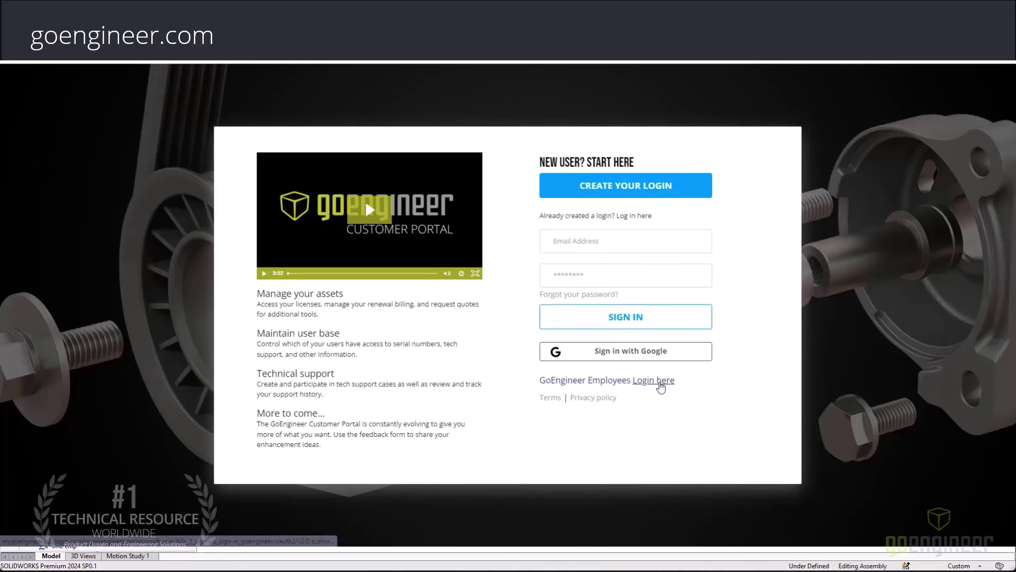
pyautogui.click(660, 381)
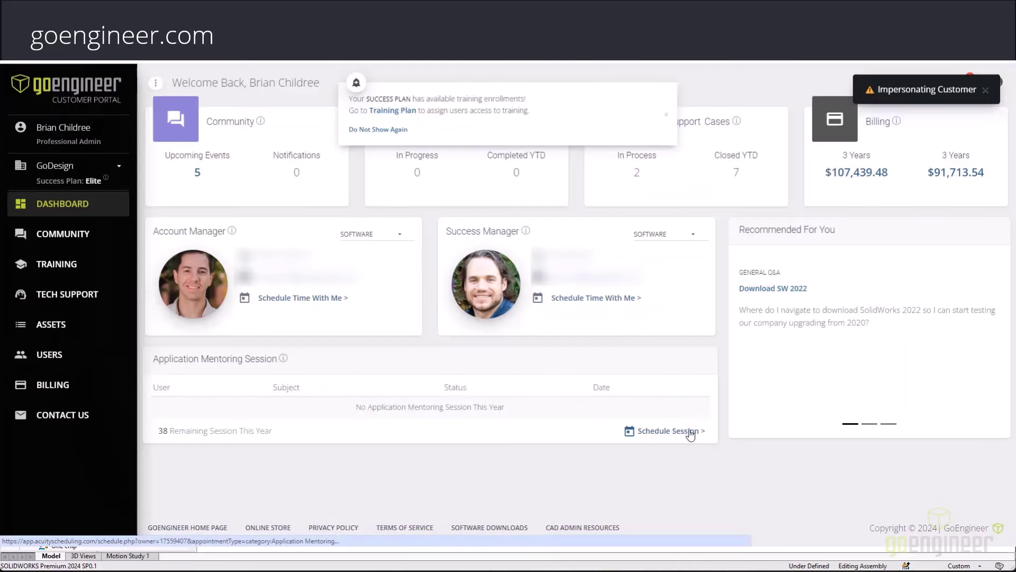
# View the available dates for an AMS - SOLIDWORKS Flow (CFD) Simulation session in Central Time, and close the scheduler without booking.
pyautogui.click(668, 431)
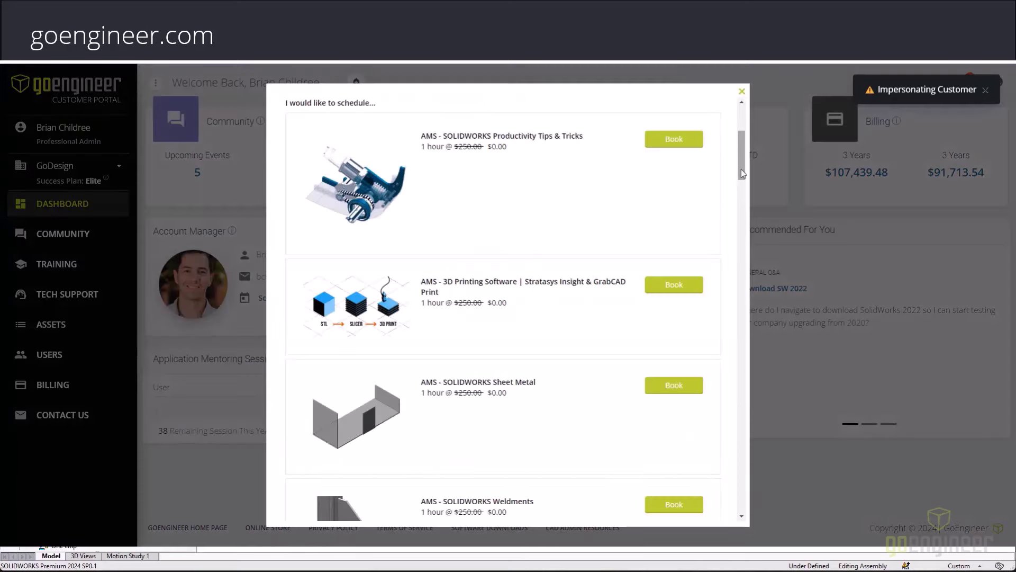
pyautogui.moveTo(743, 173); pyautogui.dragTo(744, 339)
pyautogui.scroll(-3, 718, 328)
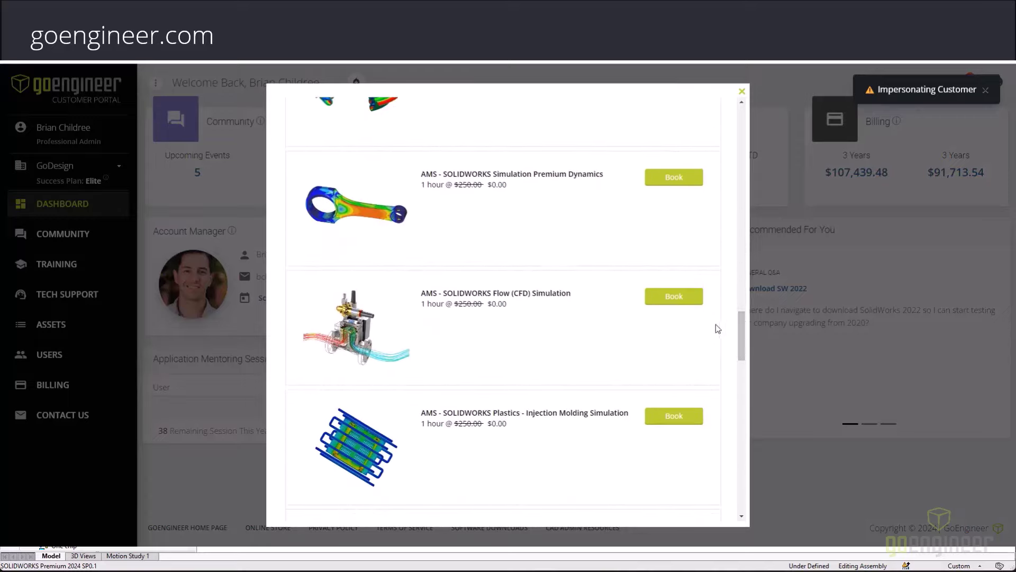
pyautogui.click(693, 307)
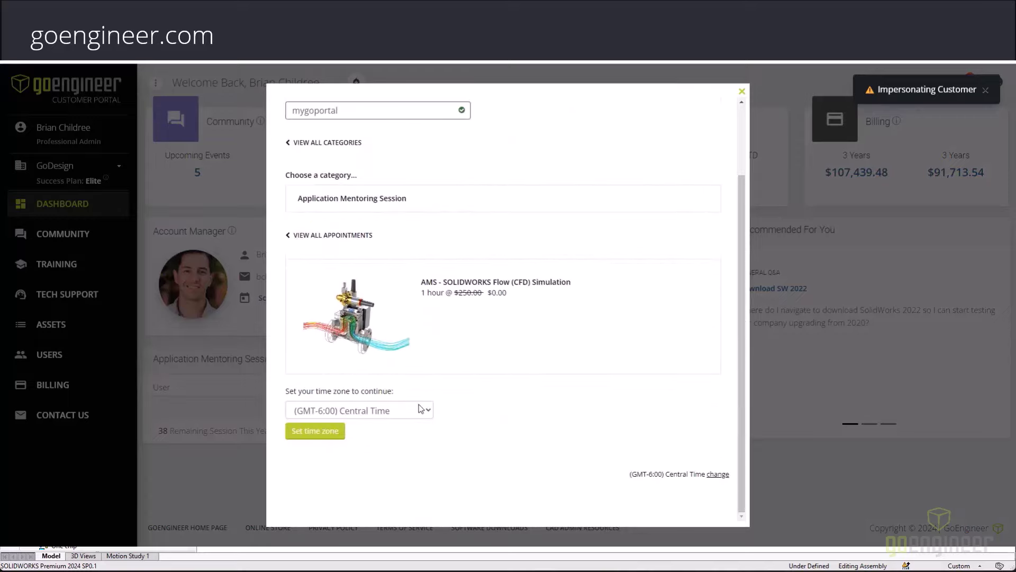
pyautogui.click(313, 431)
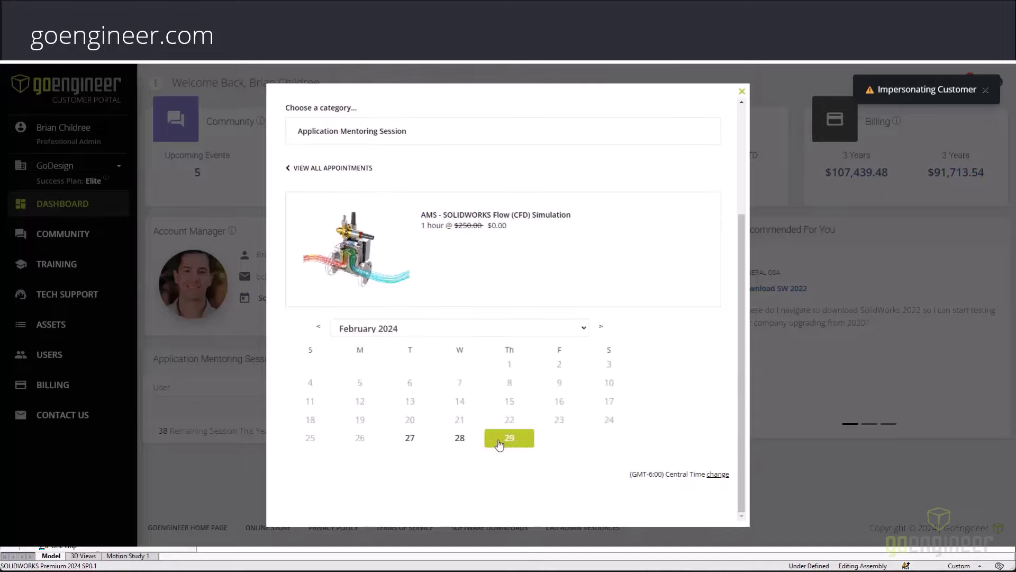
pyautogui.click(743, 92)
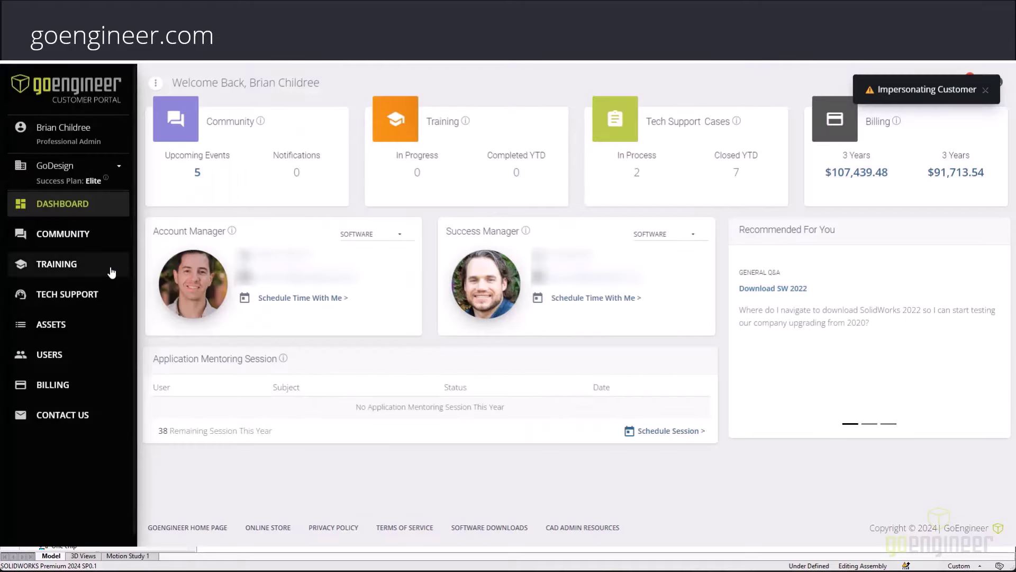